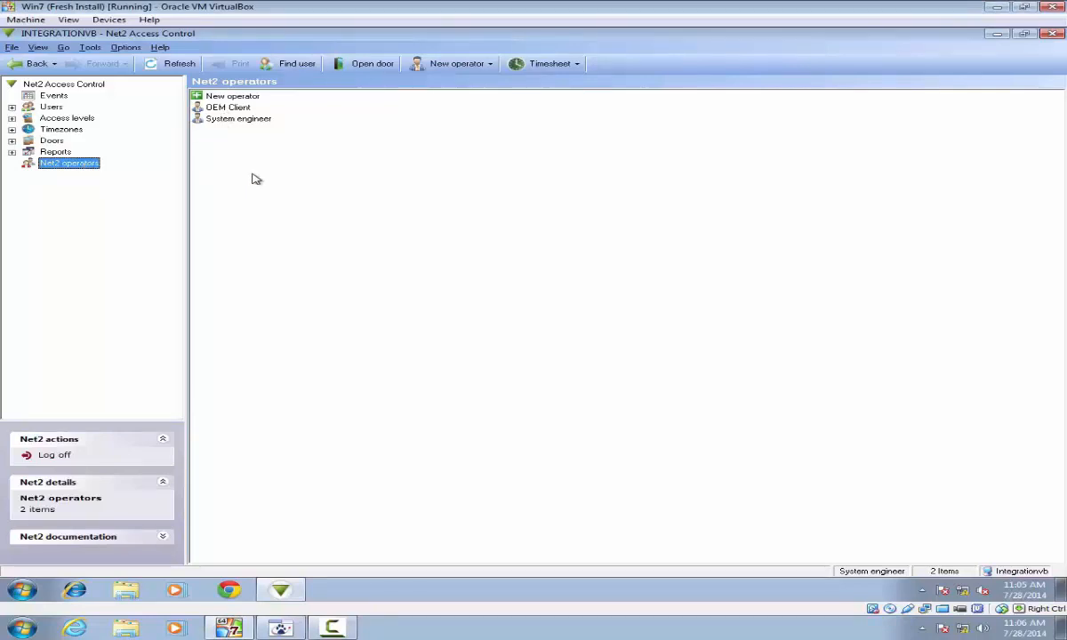
Step: Replace the OEM Client operator's password, confirm it, and save with System engineer rights
double_click(235, 107)
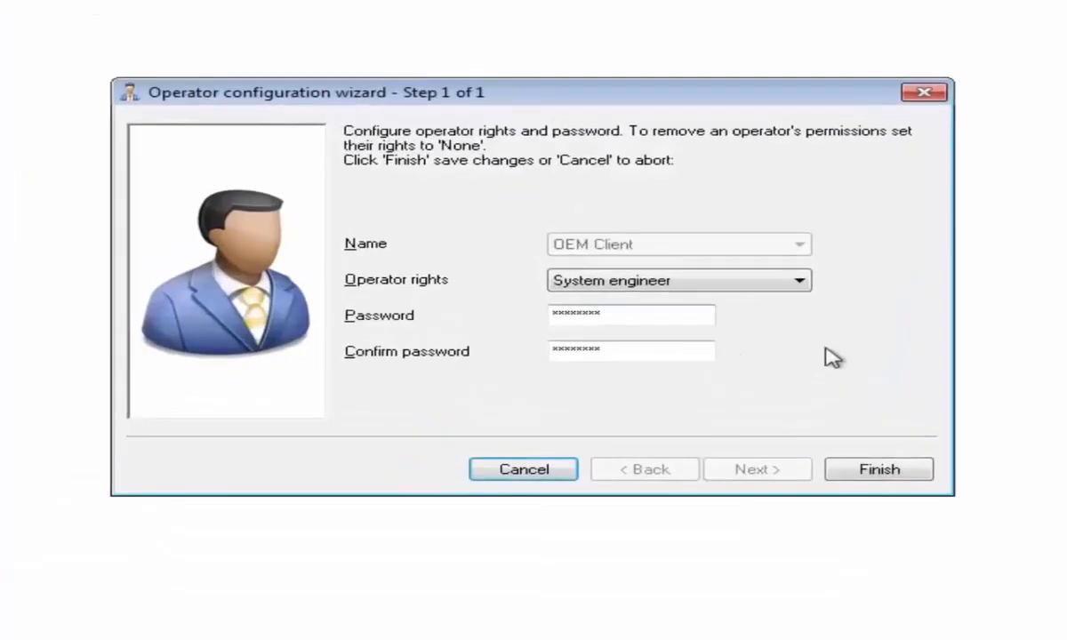
double_click(659, 314)
click(549, 309)
drag(551, 305, 656, 303)
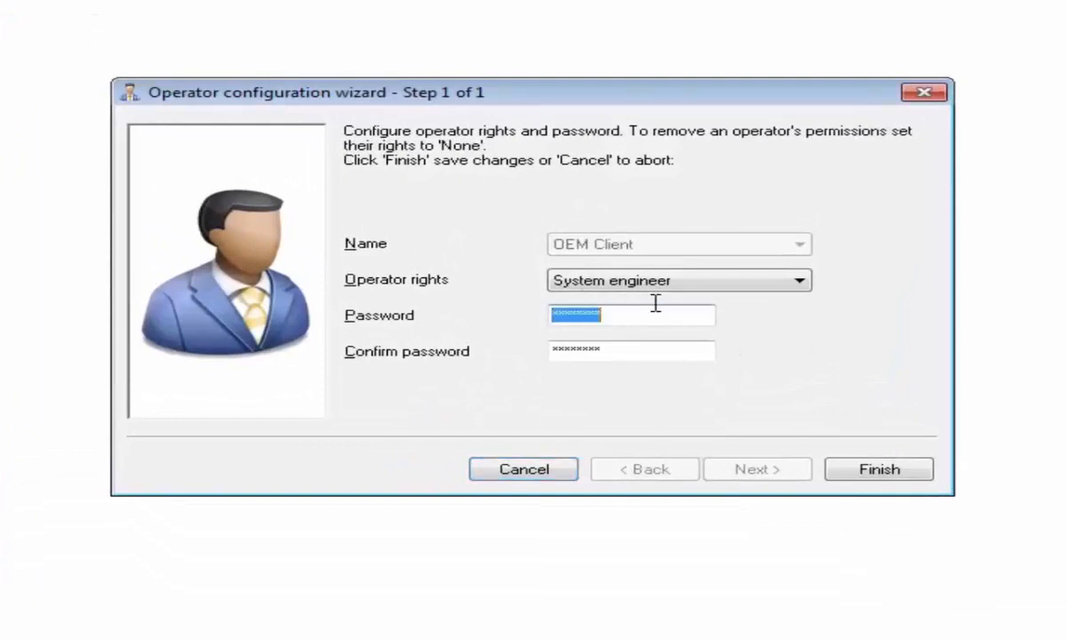
text(**)
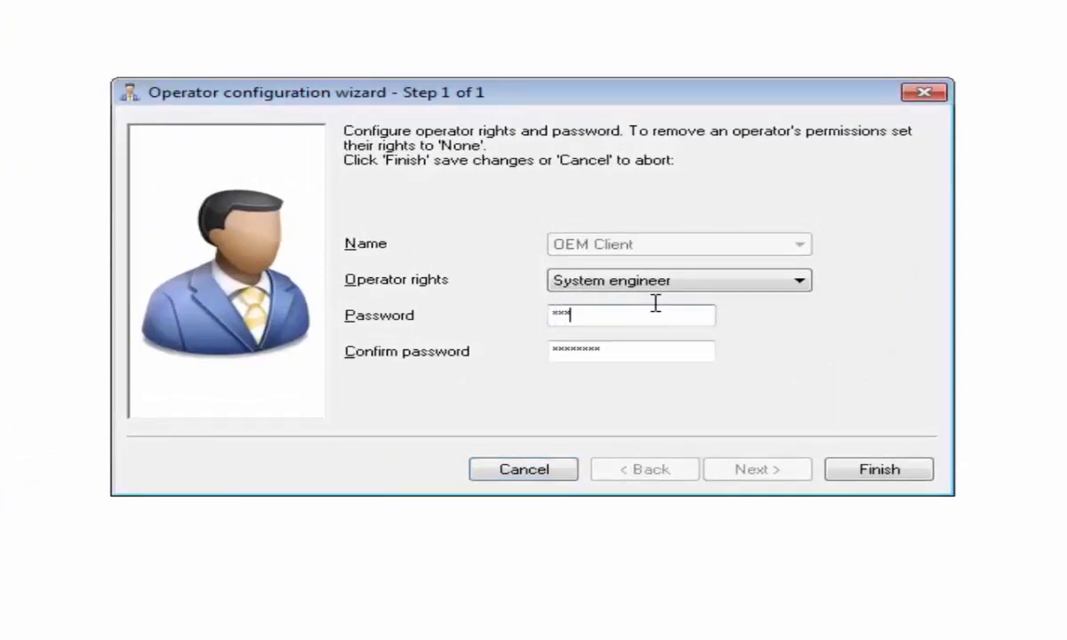
key(Tab)
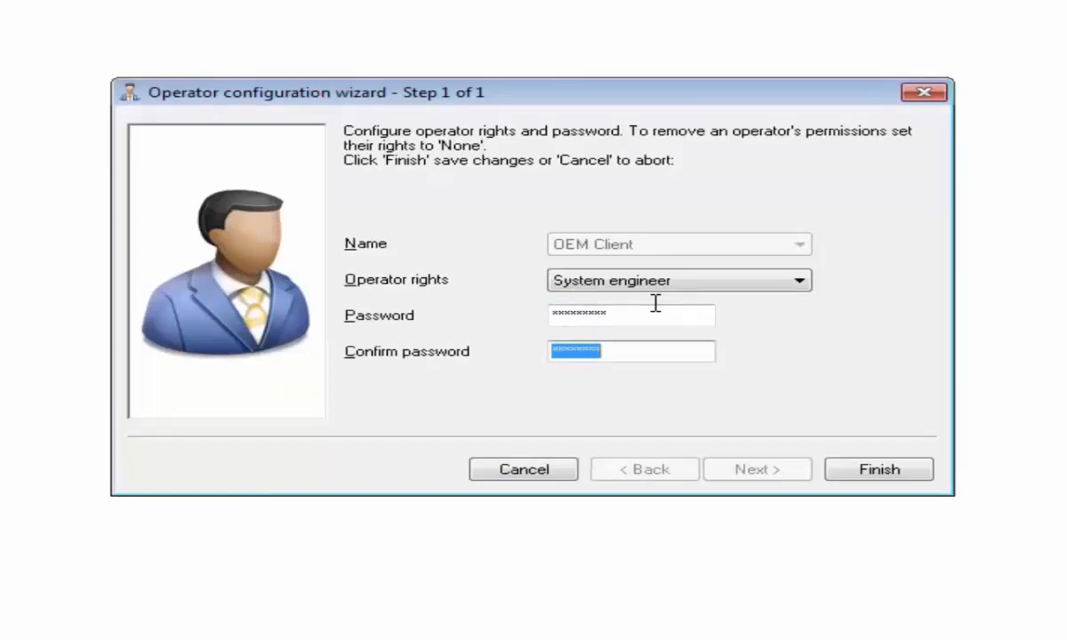
text(**)
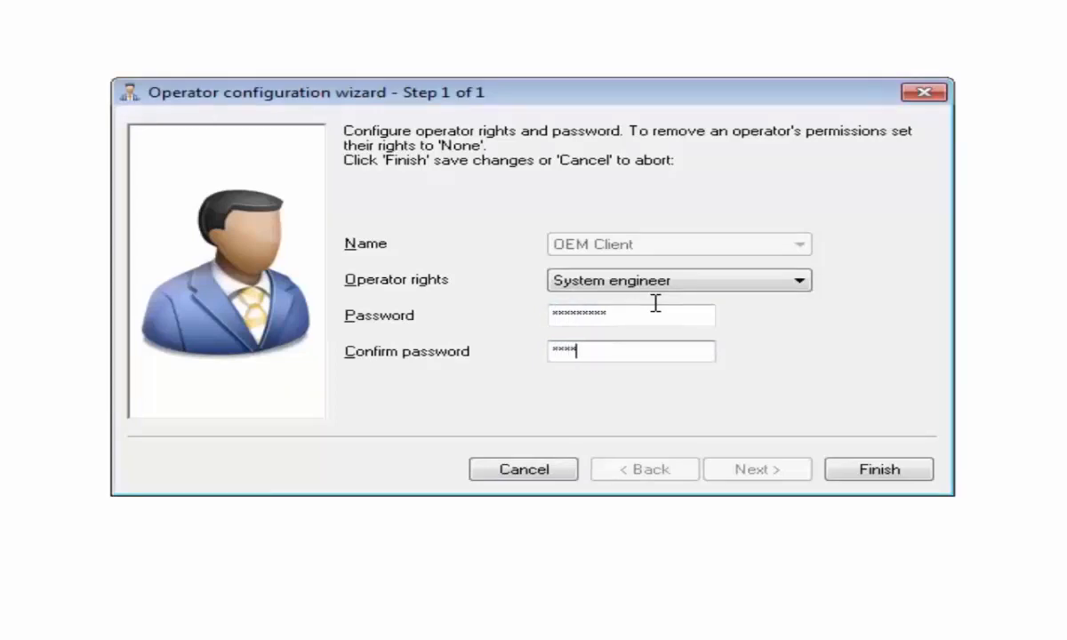
text(*******)
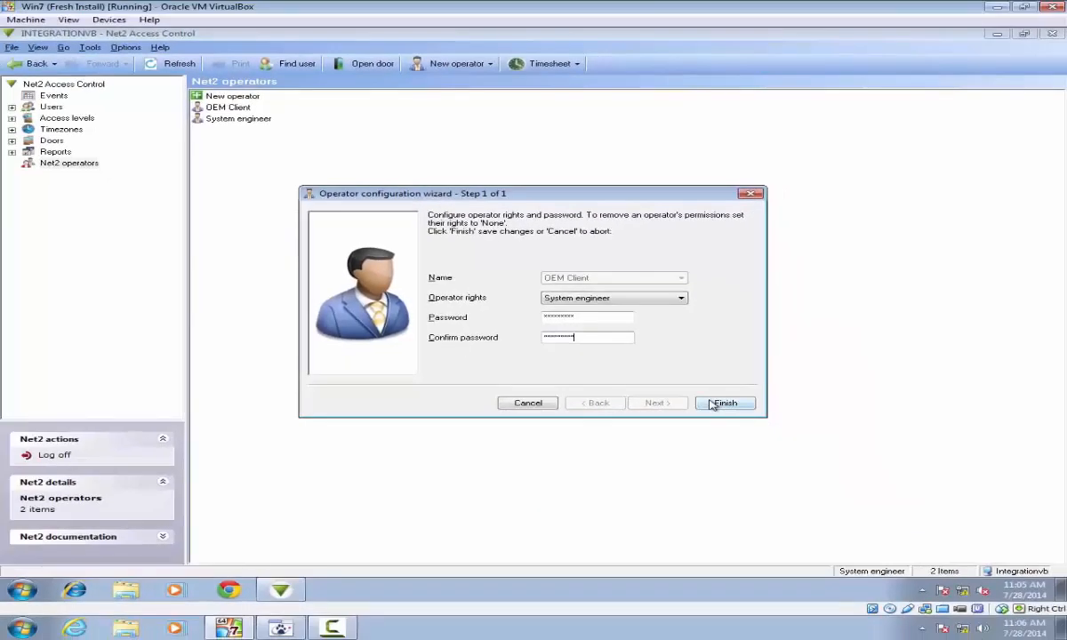
click(713, 405)
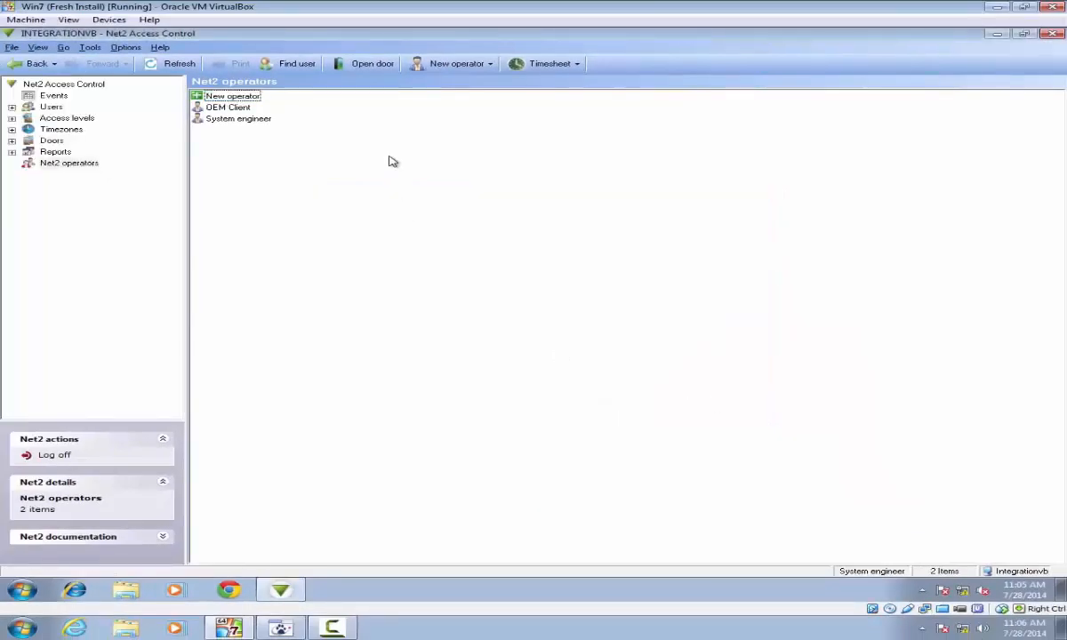
Step: Run the PaxtonWrapper installer into the default folder, accepting the licence and the UAC prompt
click(997, 34)
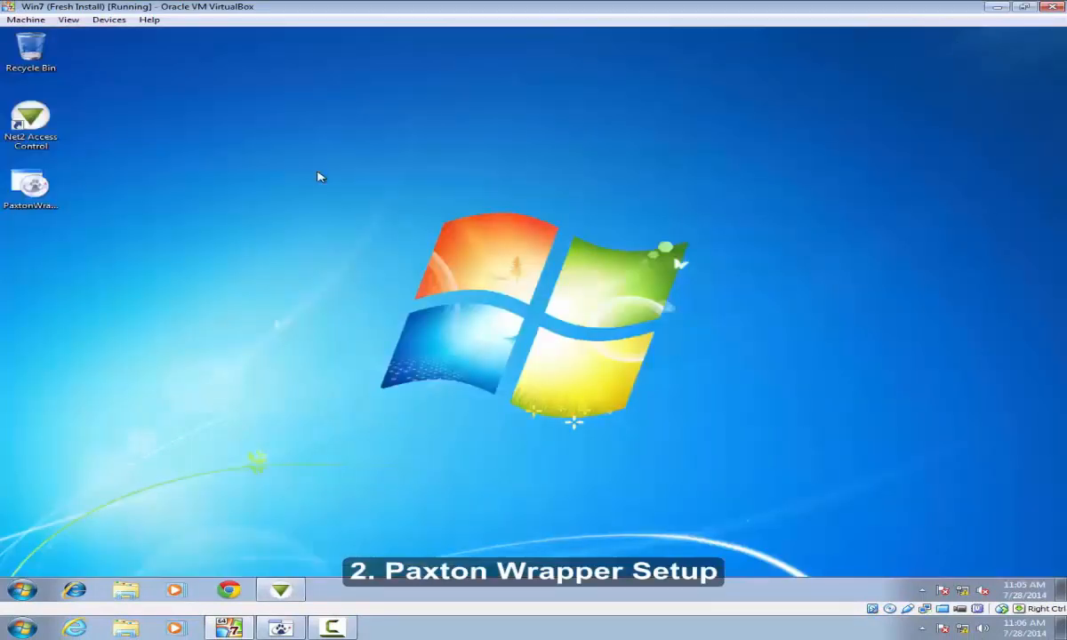
double_click(29, 185)
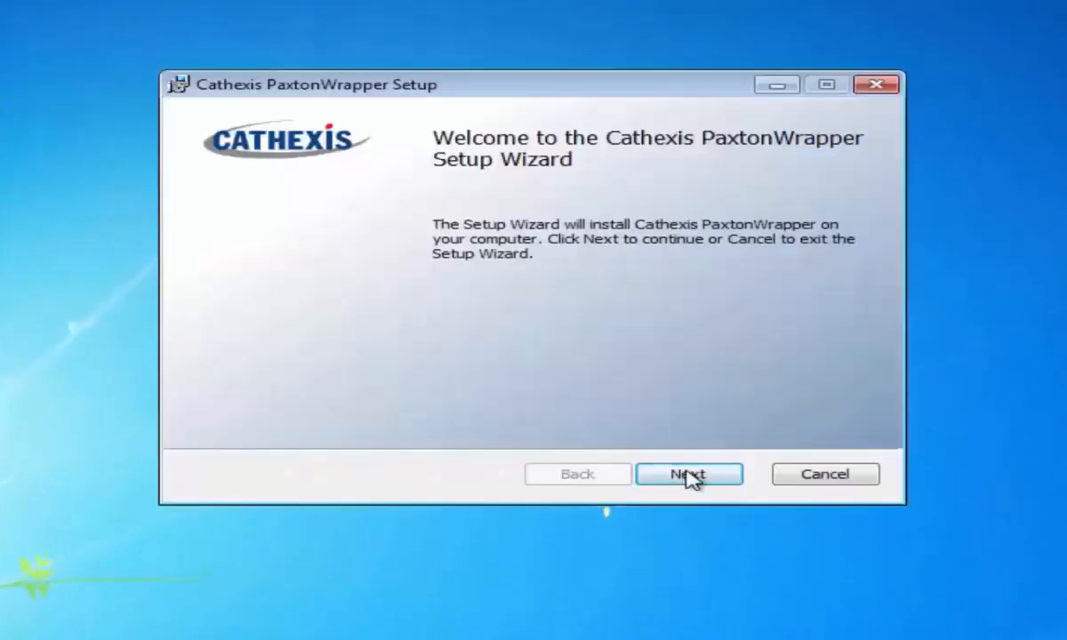
click(686, 470)
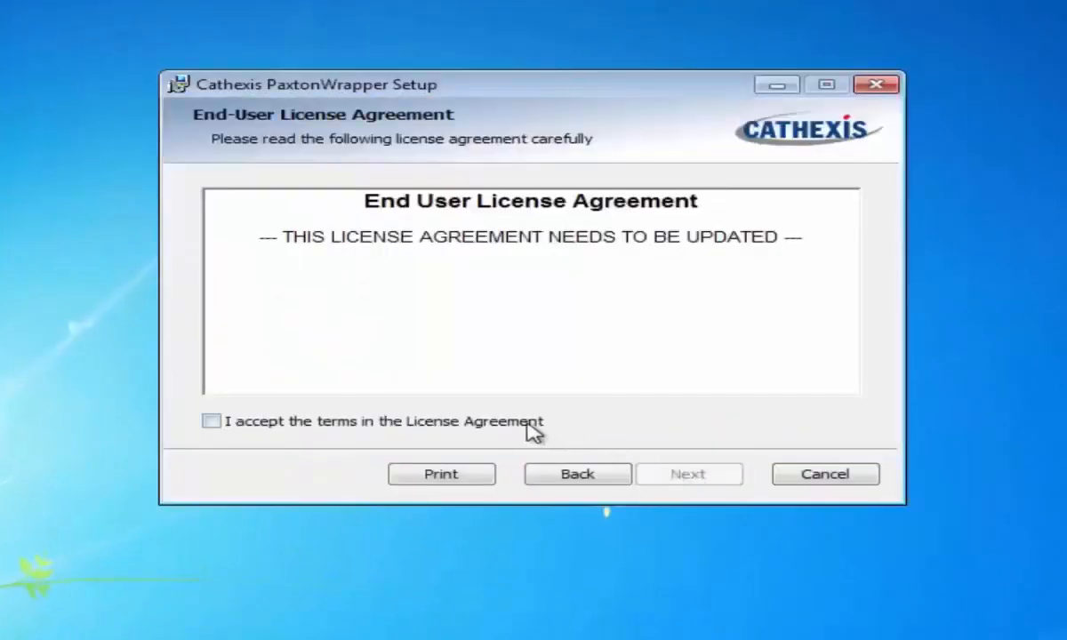
click(525, 424)
click(682, 478)
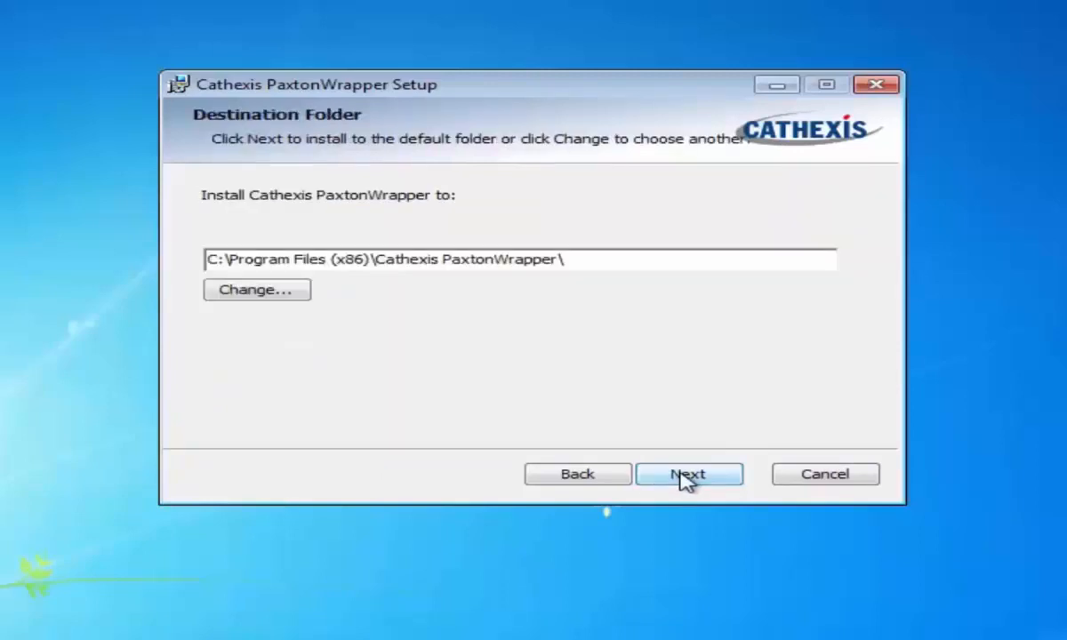
click(685, 479)
click(684, 478)
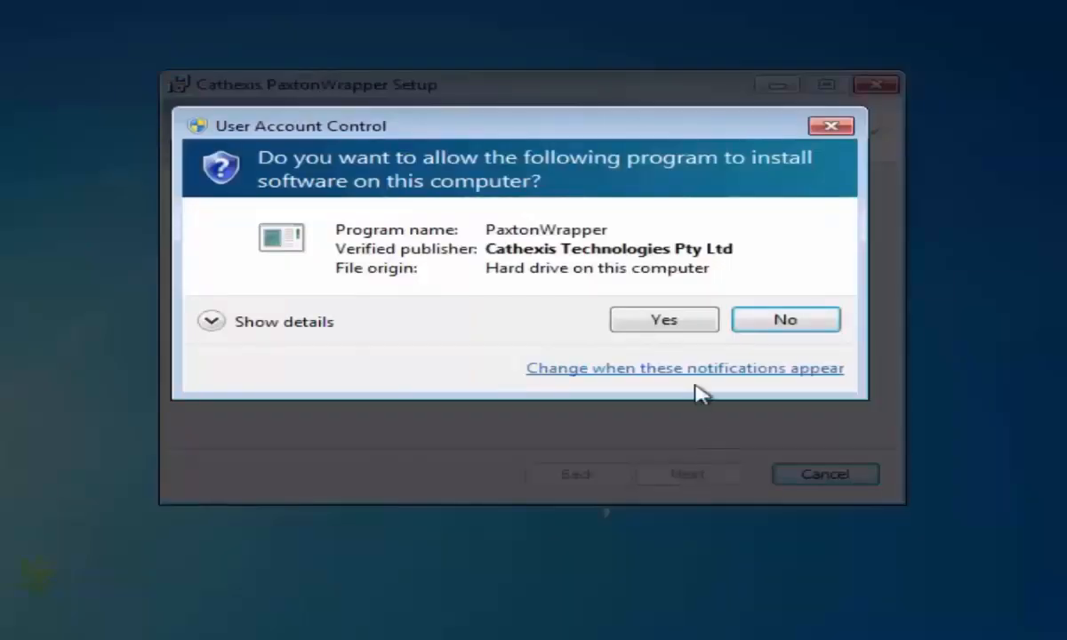
click(667, 322)
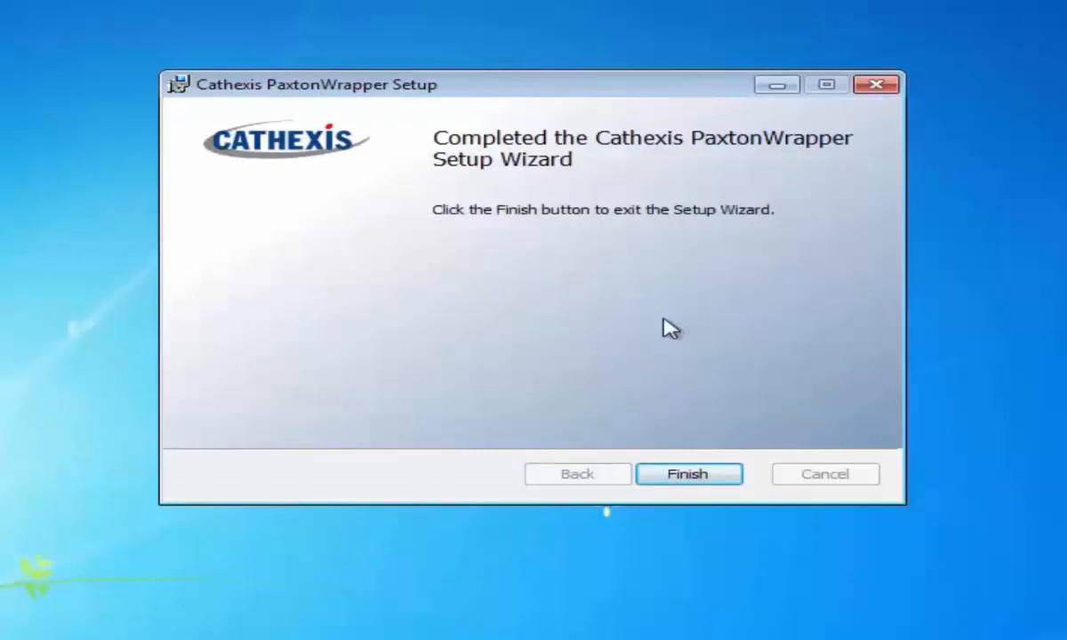
click(687, 475)
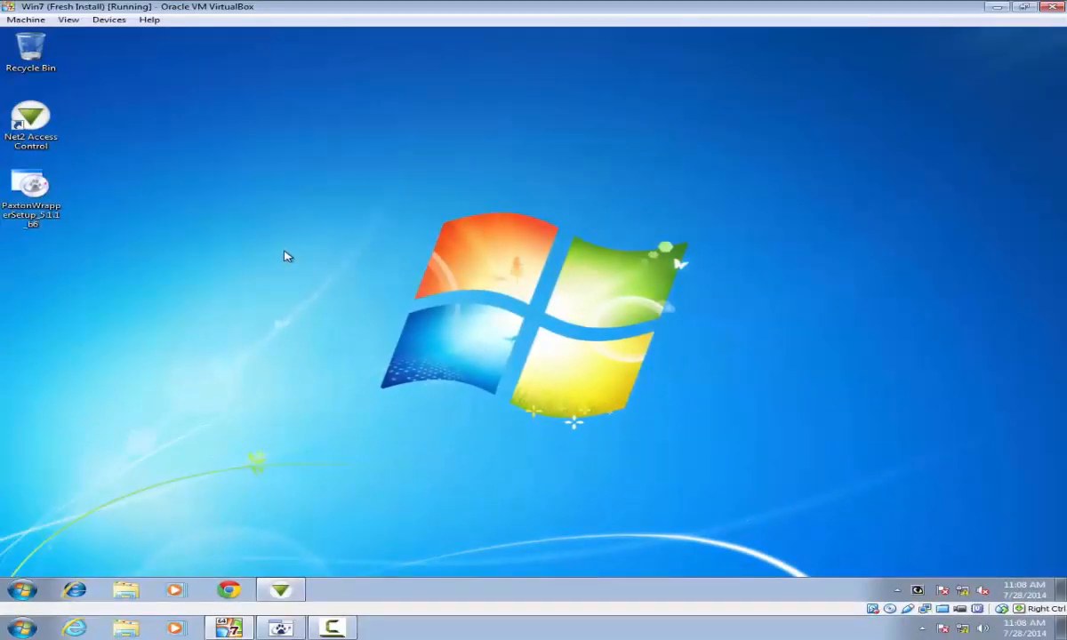
Step: Add a DSS connection for 192.168.6.110 on TCP port 8465 in Paxton Wrapper Control
click(918, 593)
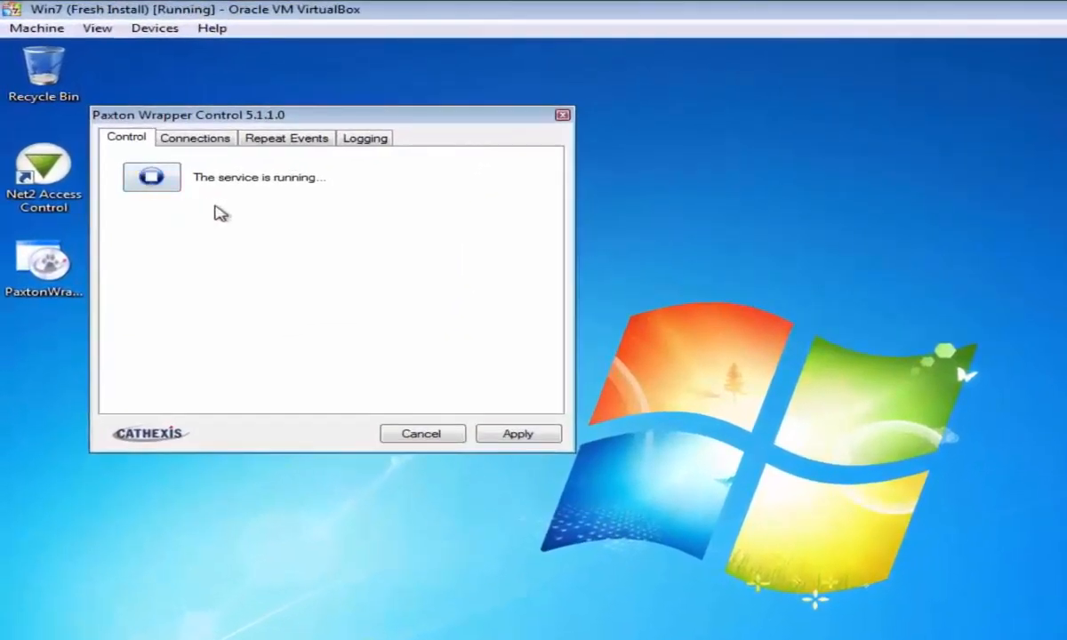
click(218, 143)
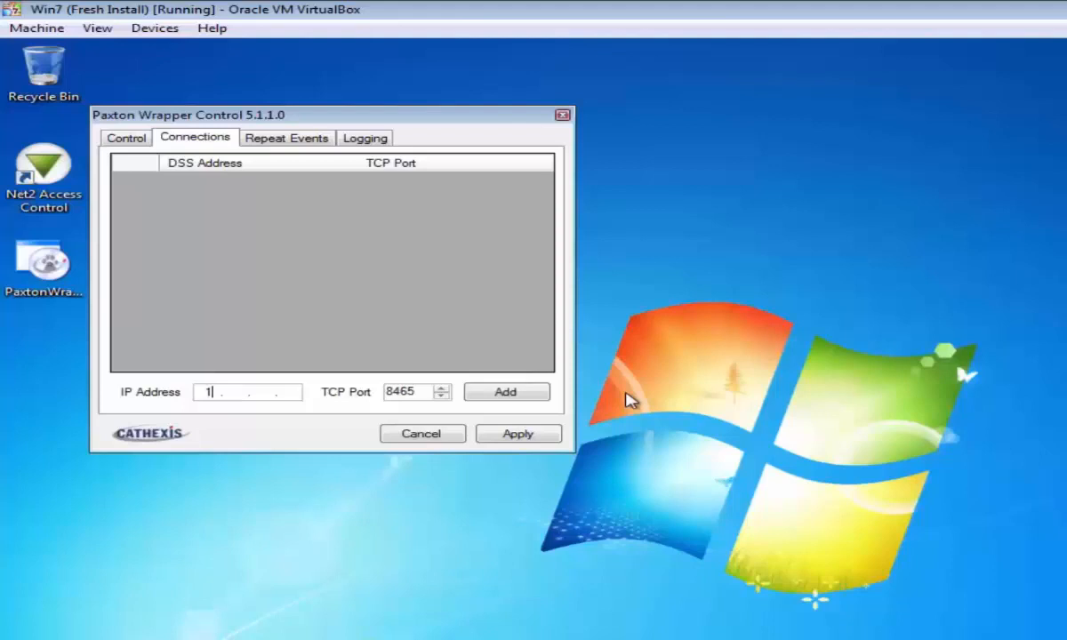
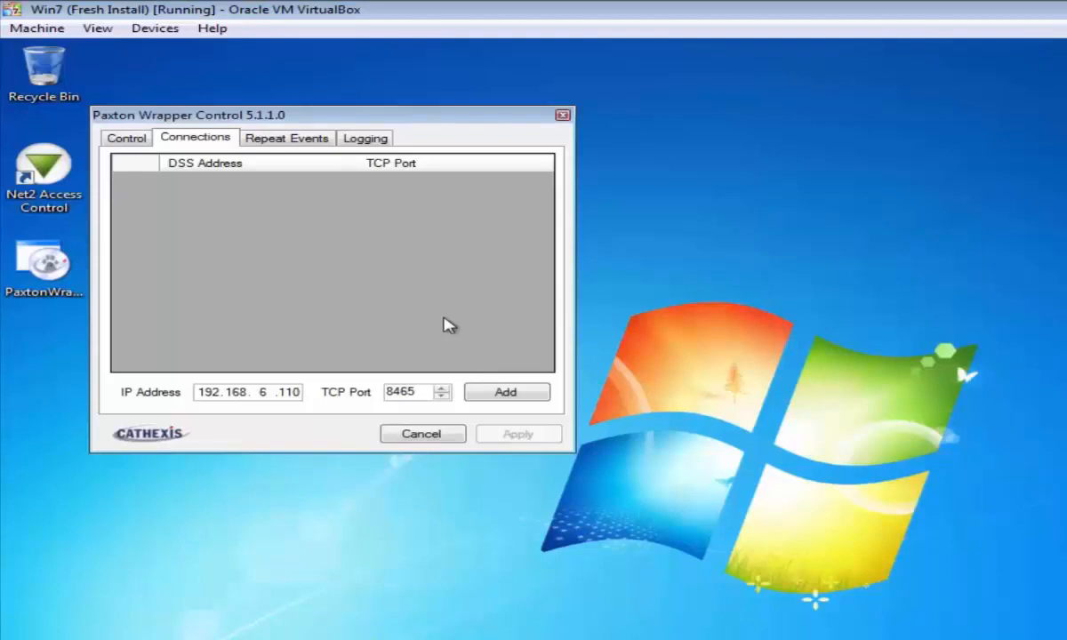
click(502, 394)
drag(432, 124, 481, 149)
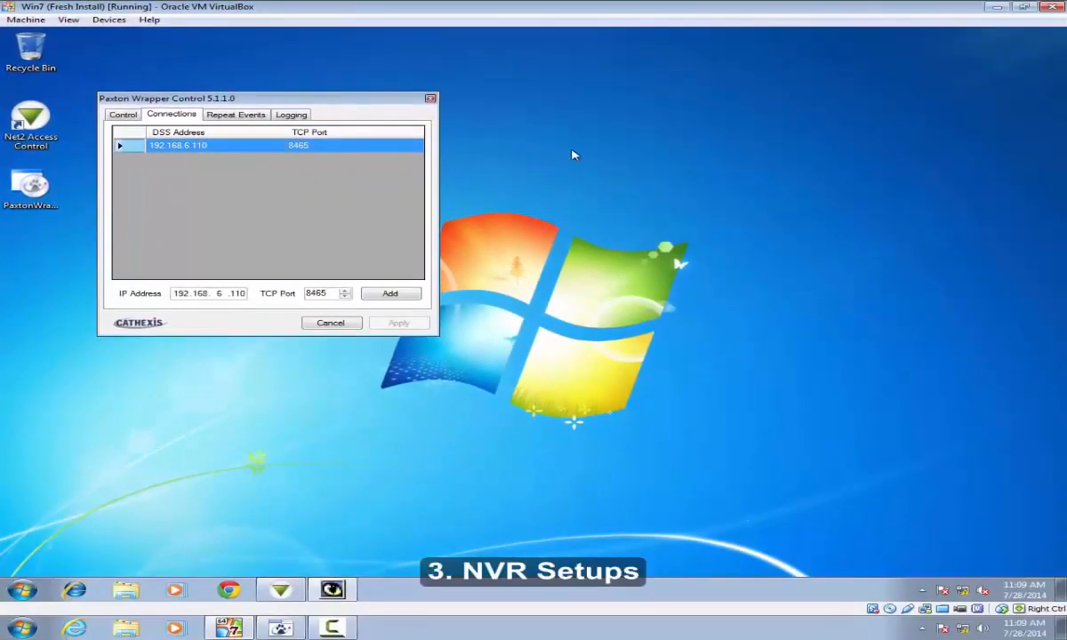
Step: Open site setup for server CAT-PC and go to its Integration devices page
click(998, 8)
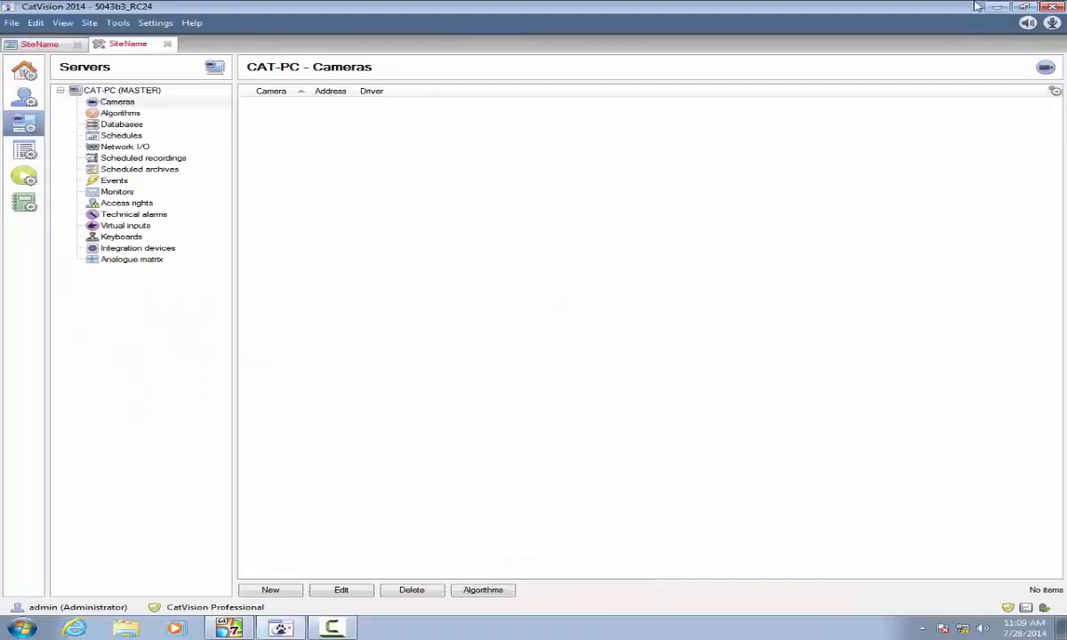
click(167, 44)
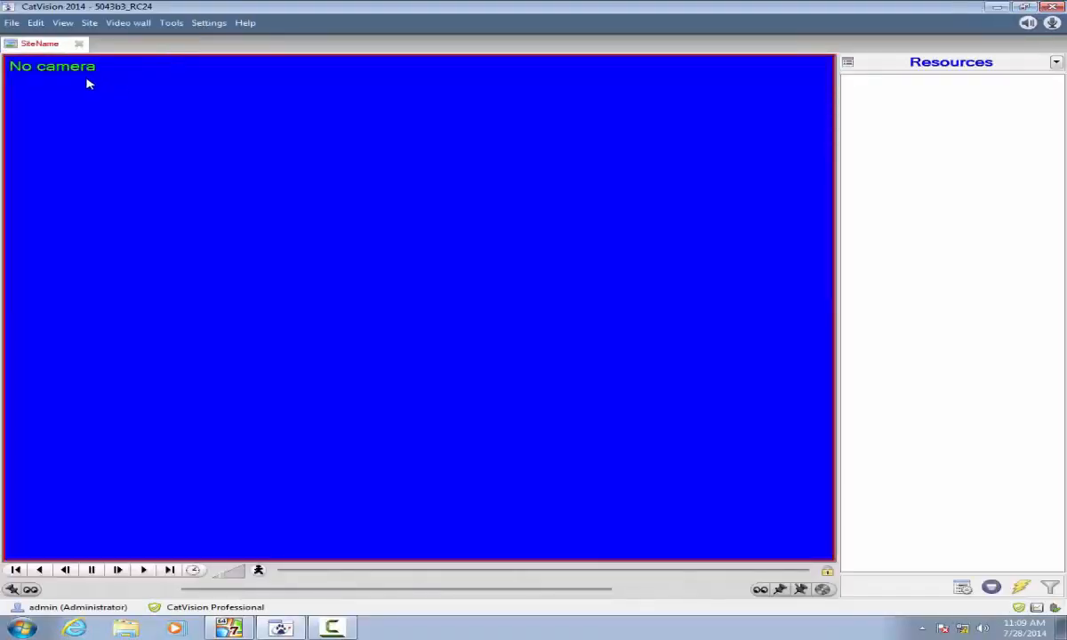
right_click(50, 50)
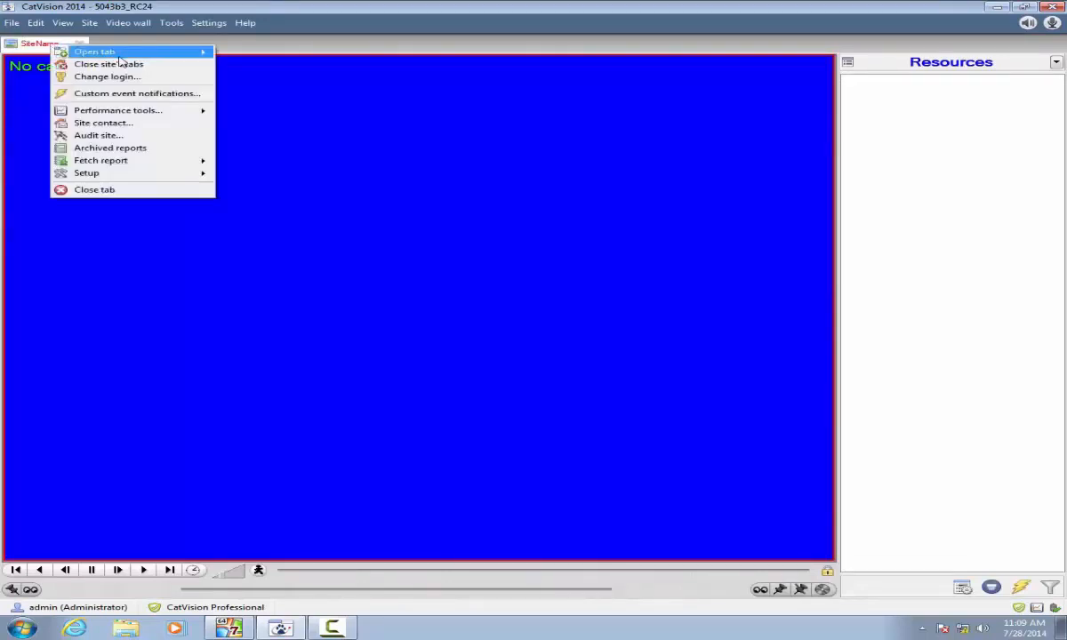
mouse_move(116, 53)
click(253, 83)
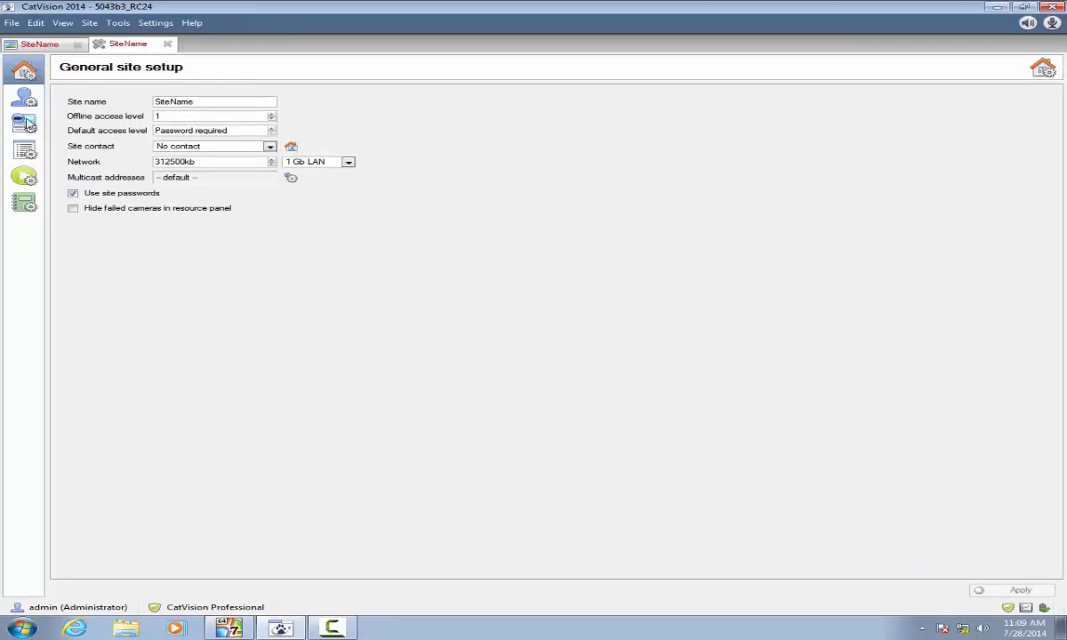
click(28, 124)
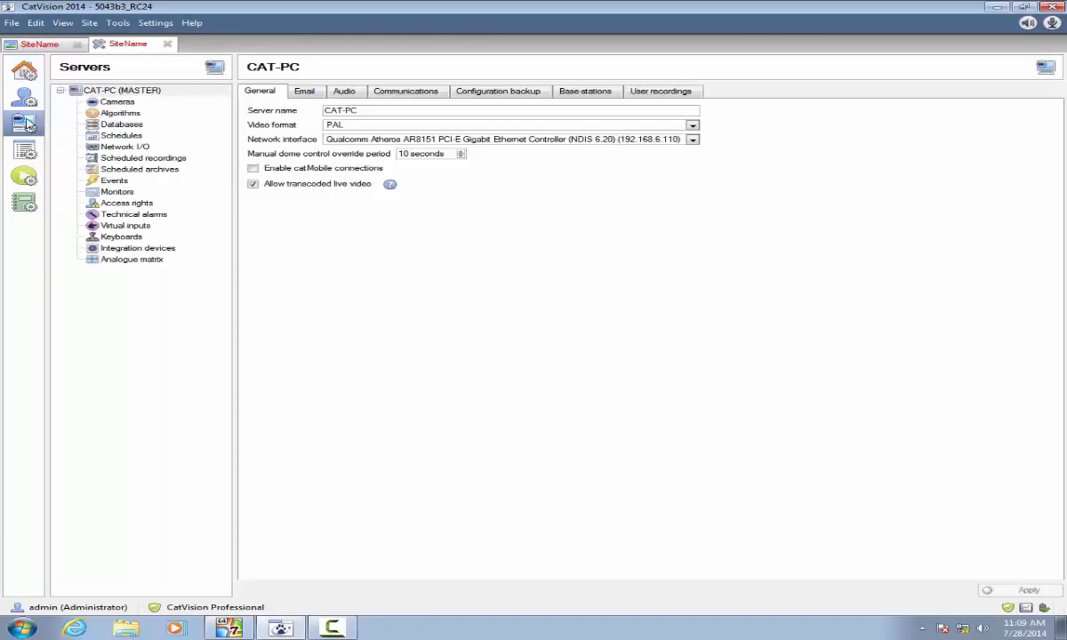
click(138, 249)
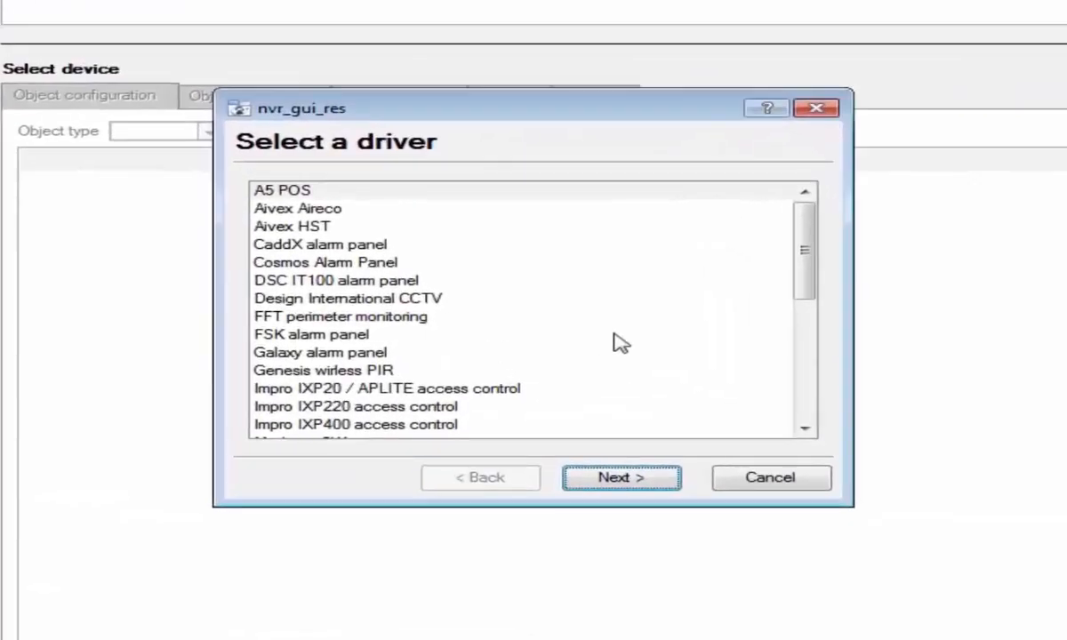
scroll(614, 341, down, 10)
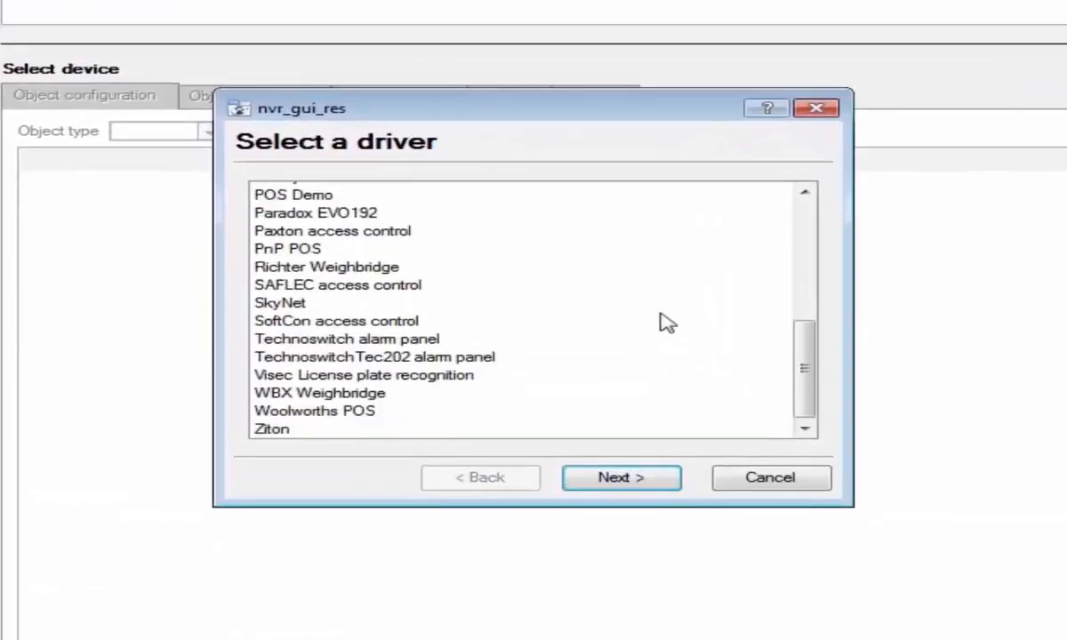
Step: Create a Paxton access control device named Paxton with TCP listen port 8465
click(334, 235)
click(589, 480)
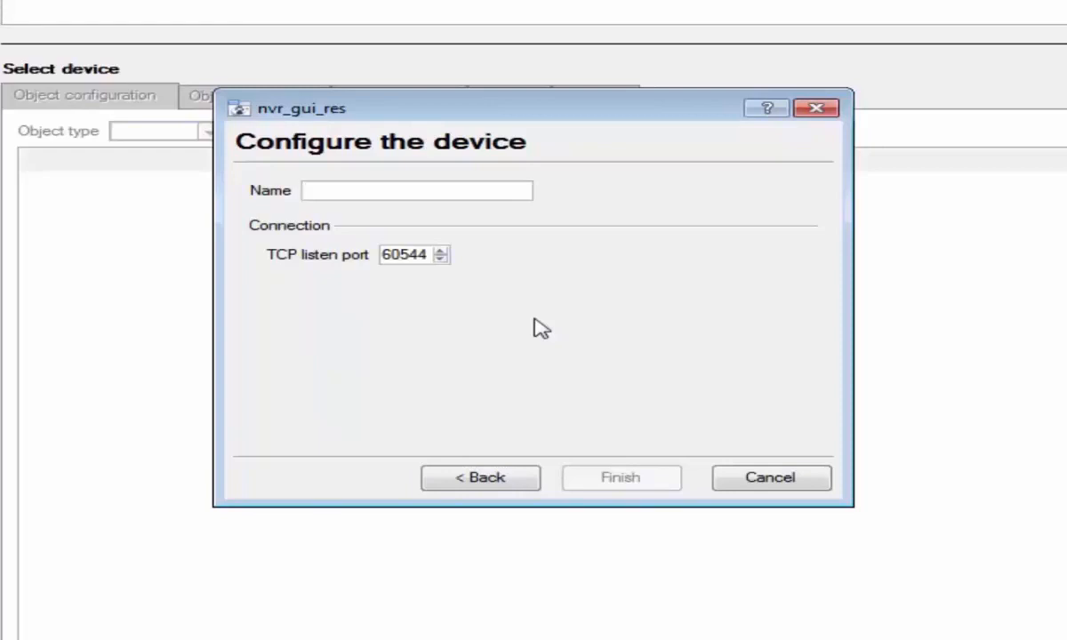
text(Pax)
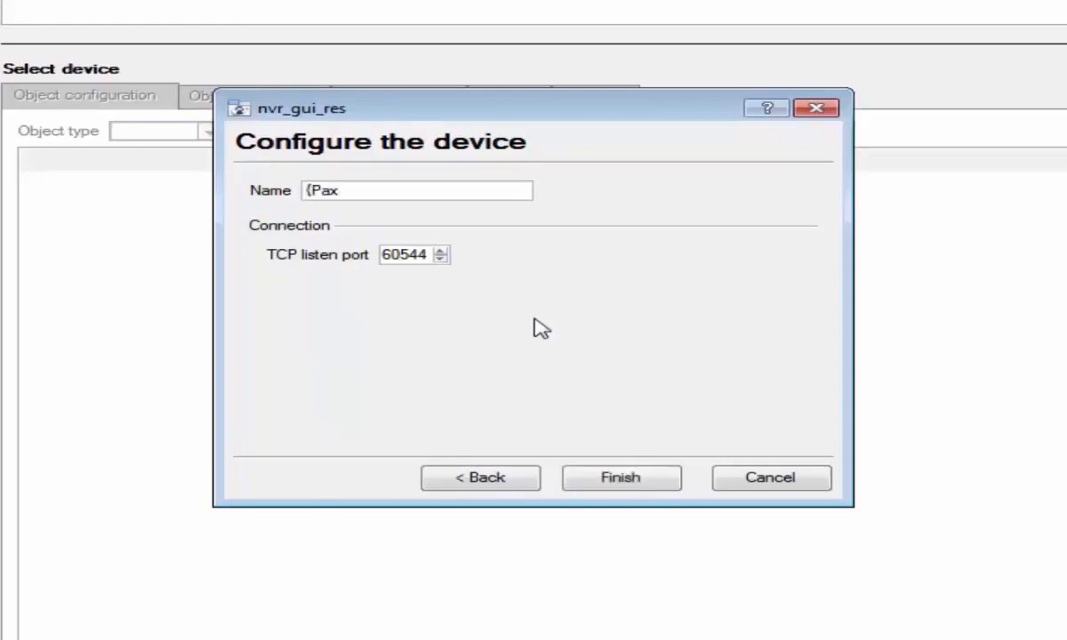
text(ton)
key(Delete)
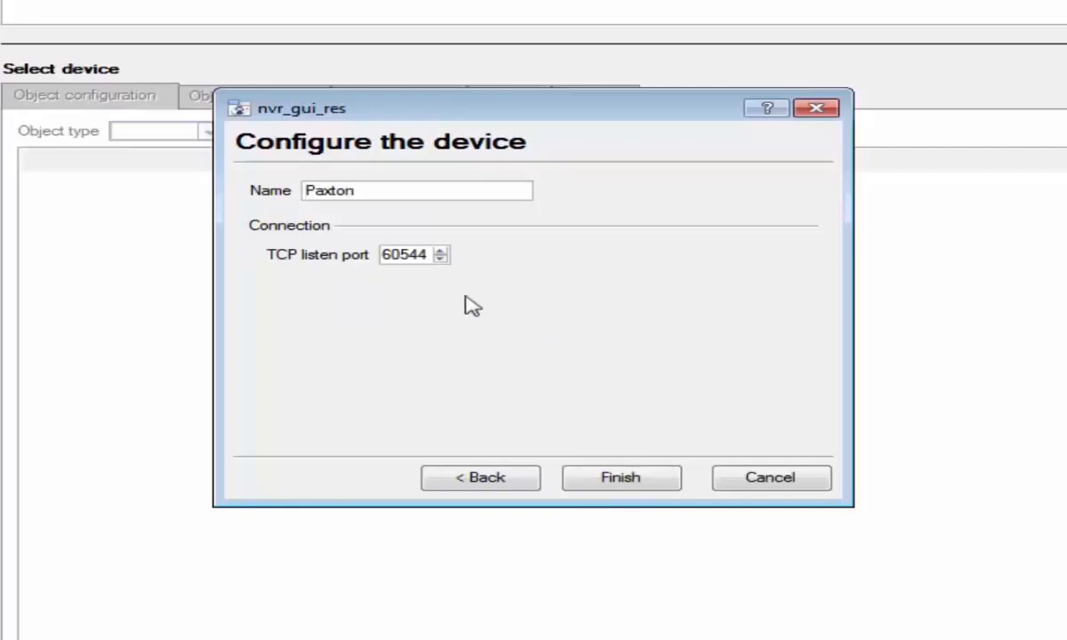
click(384, 255)
drag(381, 254, 431, 254)
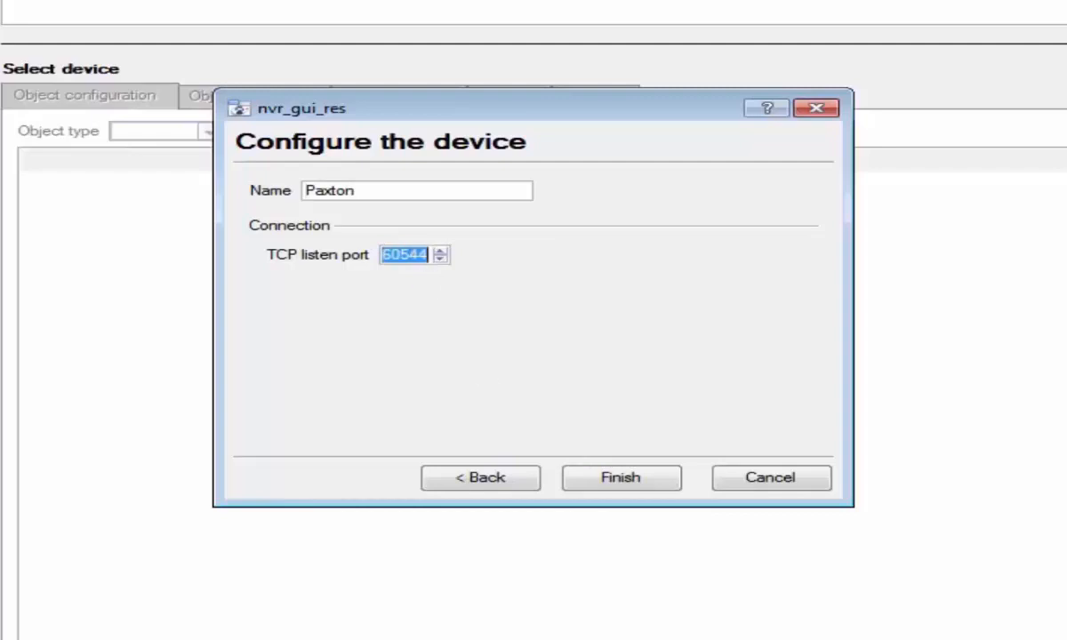
text(8465)
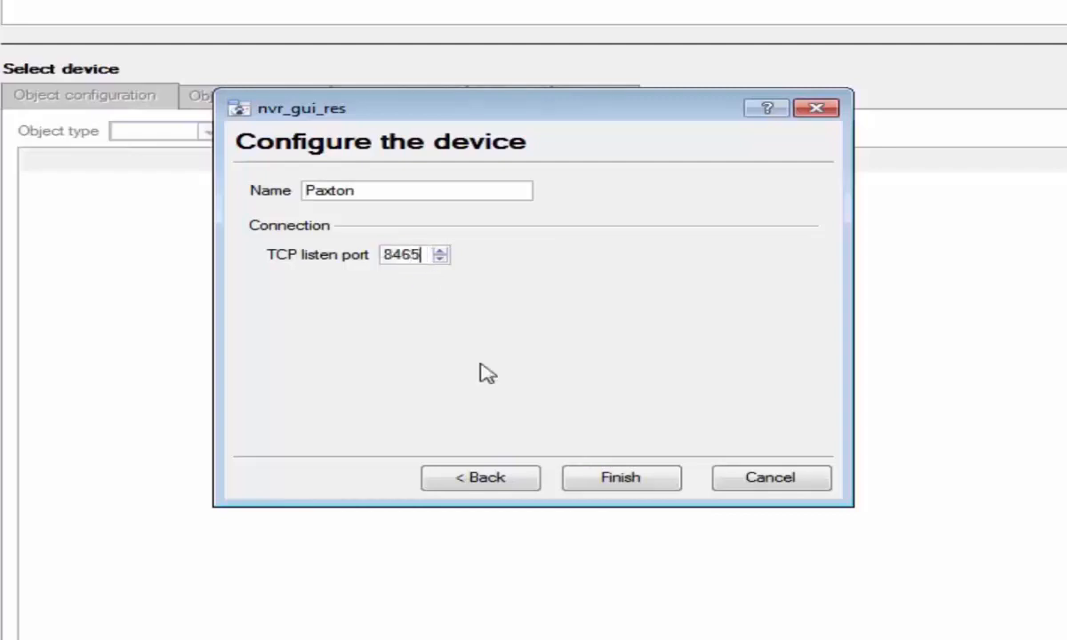
click(627, 480)
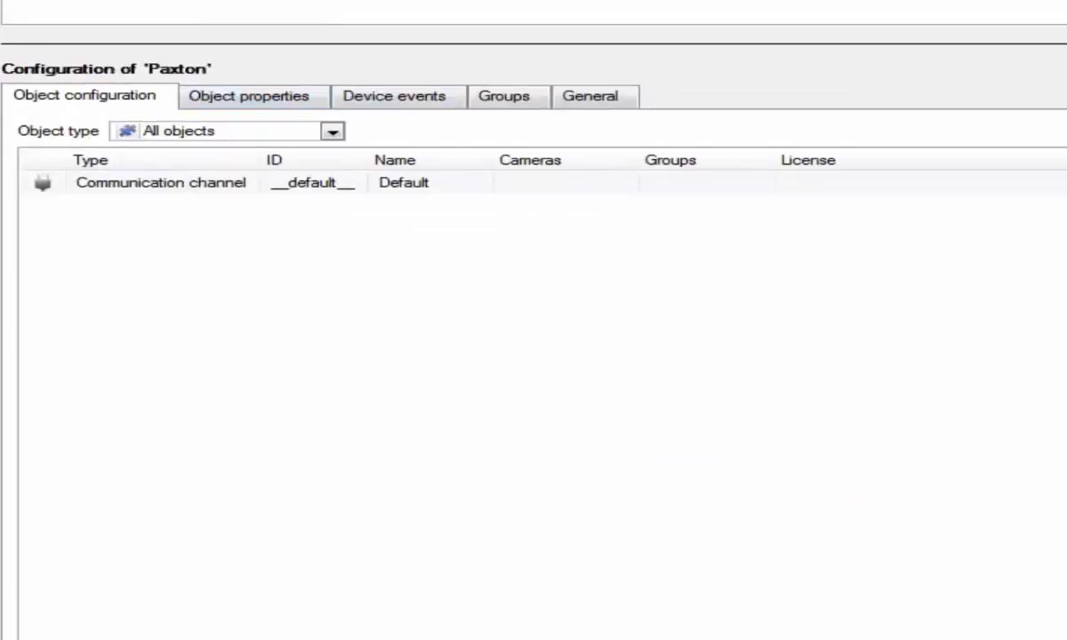
Step: Create integration database Paxton DB using the Paxton Access Control (1.2.1) driver
click(586, 96)
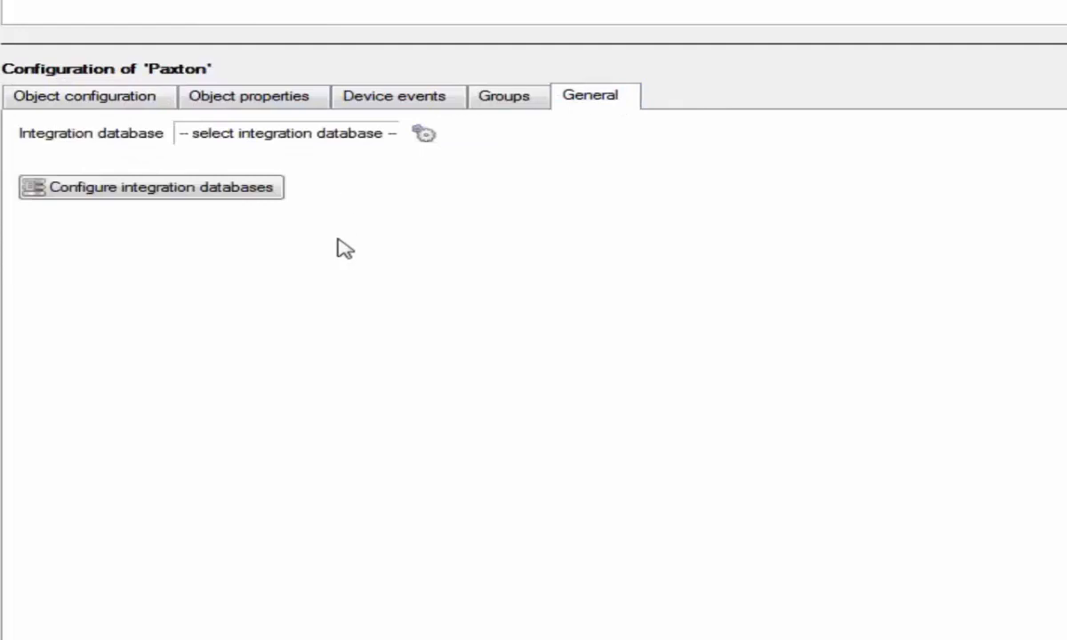
click(206, 189)
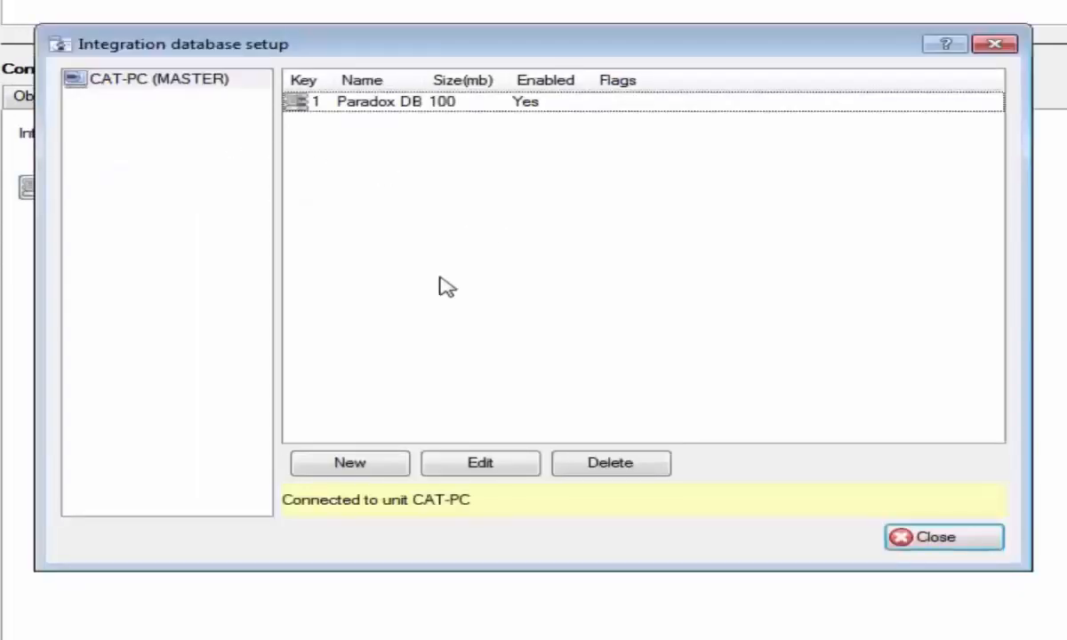
click(351, 464)
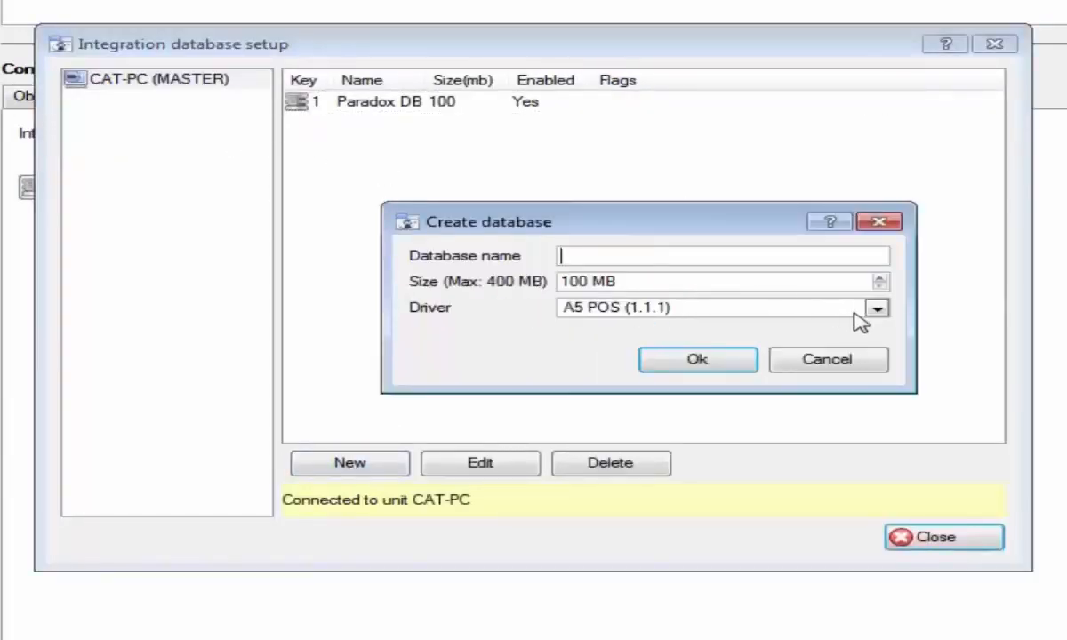
click(852, 311)
scroll(827, 356, down, 5)
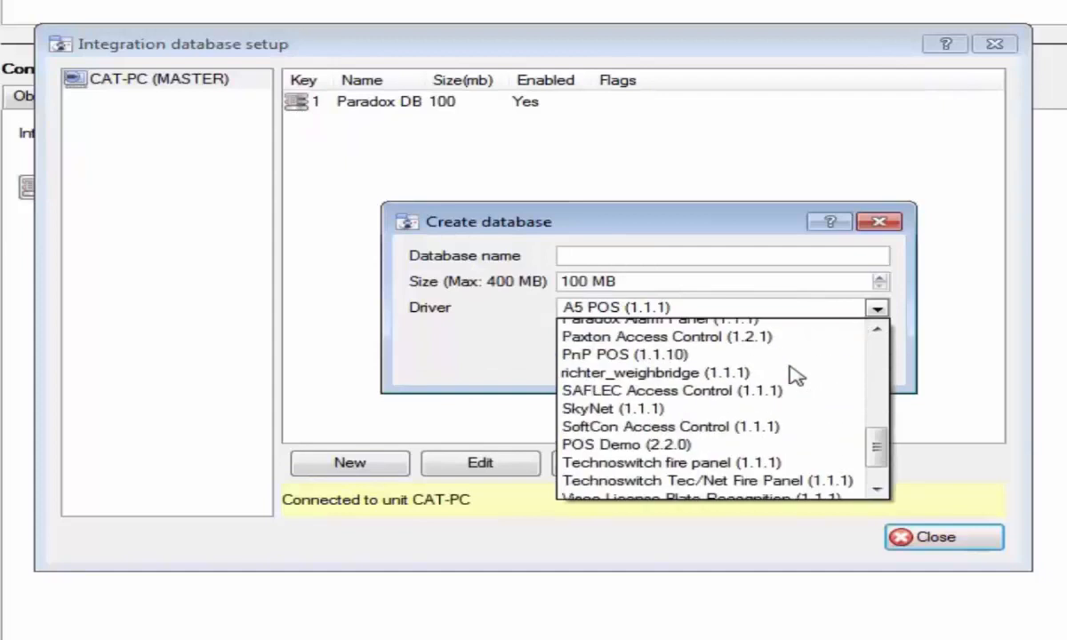
click(716, 338)
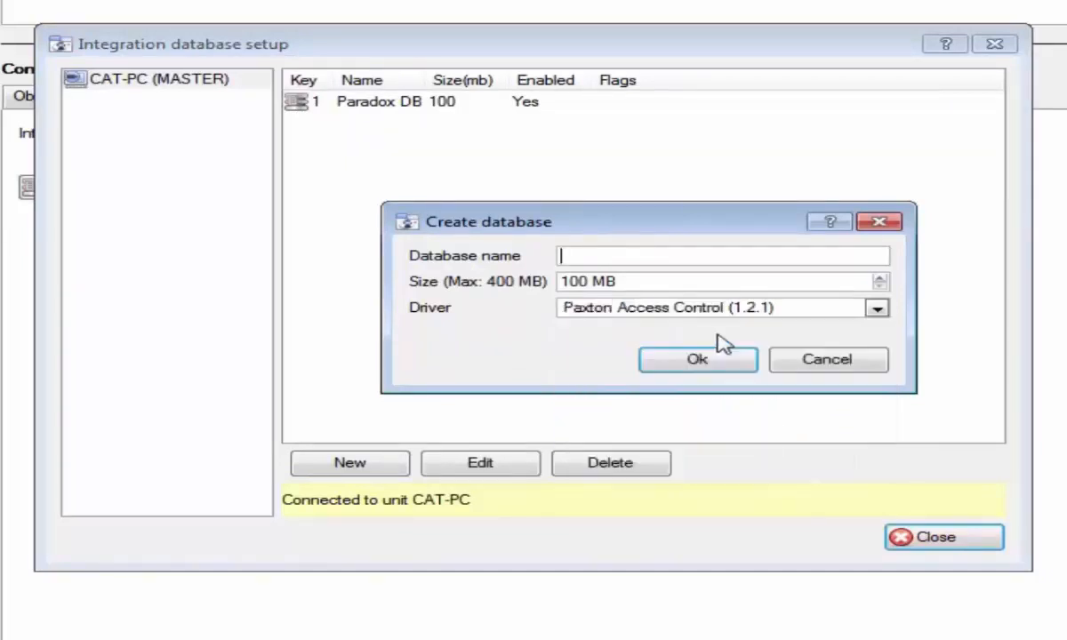
click(667, 257)
text(Paxton db)
key(BackSpace)
key(BackSpace)
text(DB)
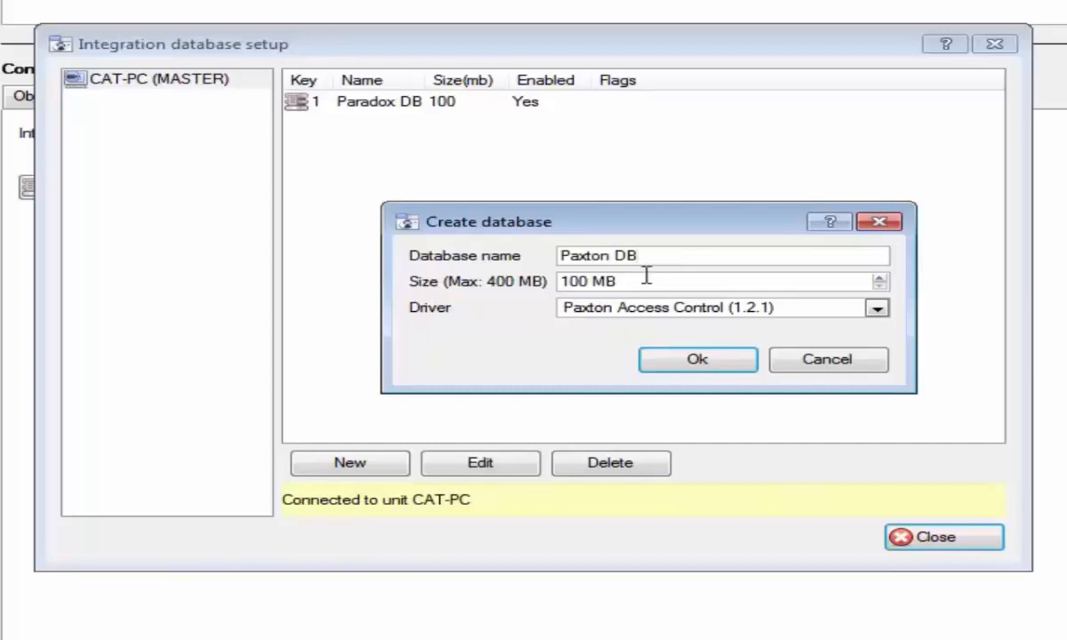
click(695, 363)
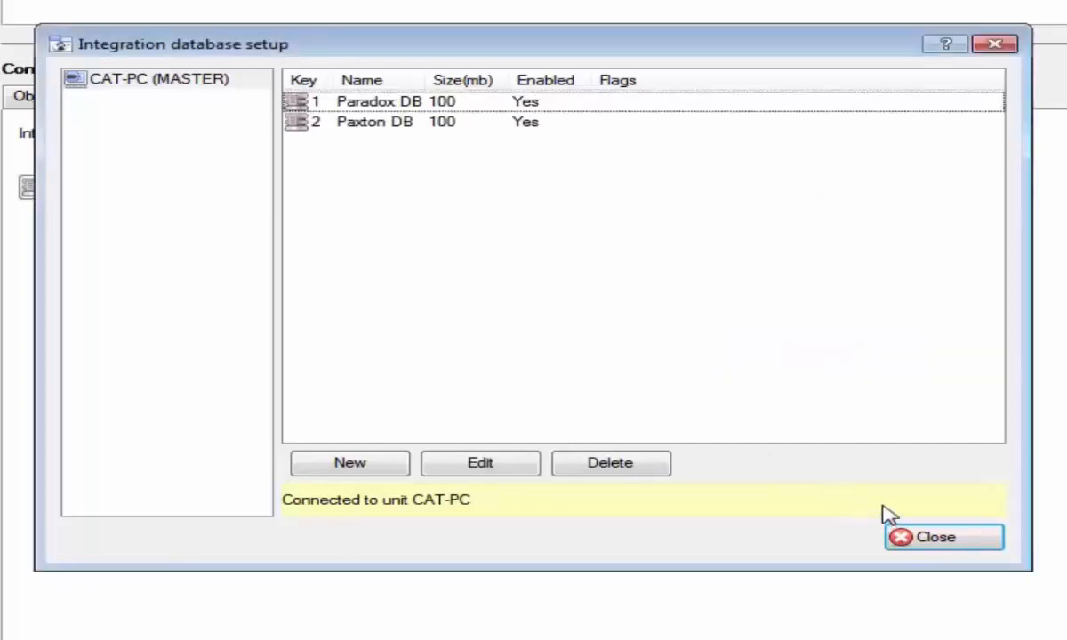
click(926, 538)
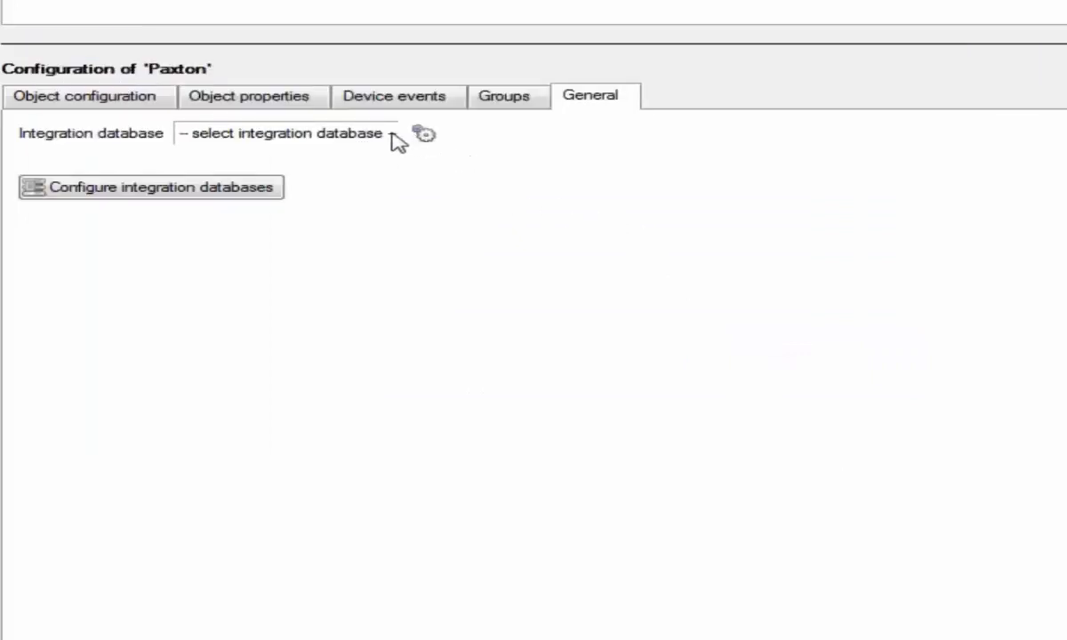
Step: Set the Paxton device's integration database to Paxton DB and check door ACU 02359435 is online
click(424, 134)
click(552, 312)
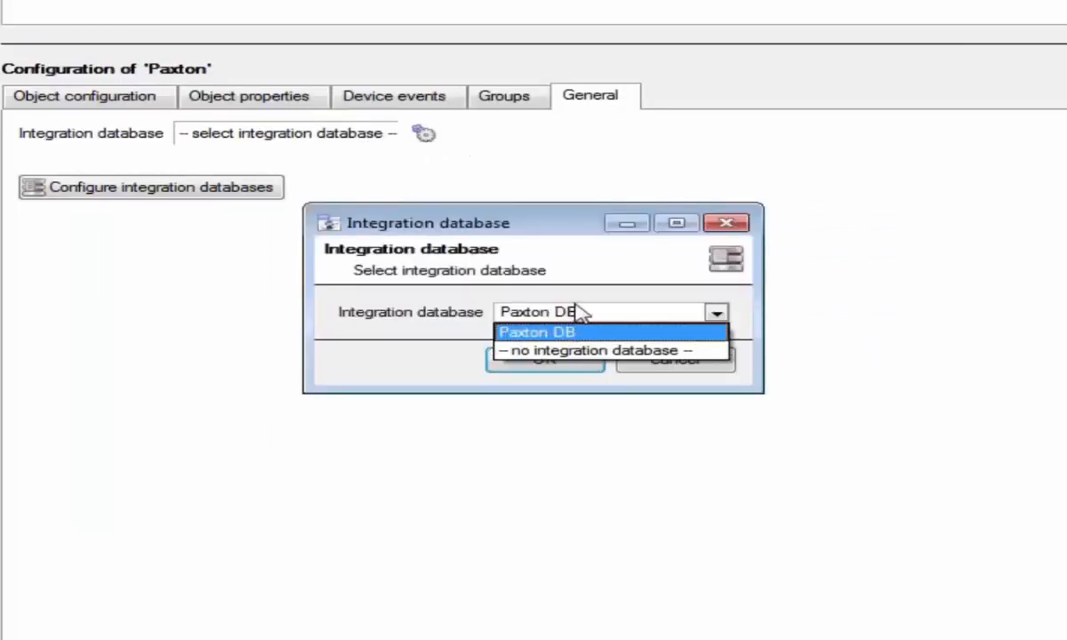
click(578, 313)
click(545, 360)
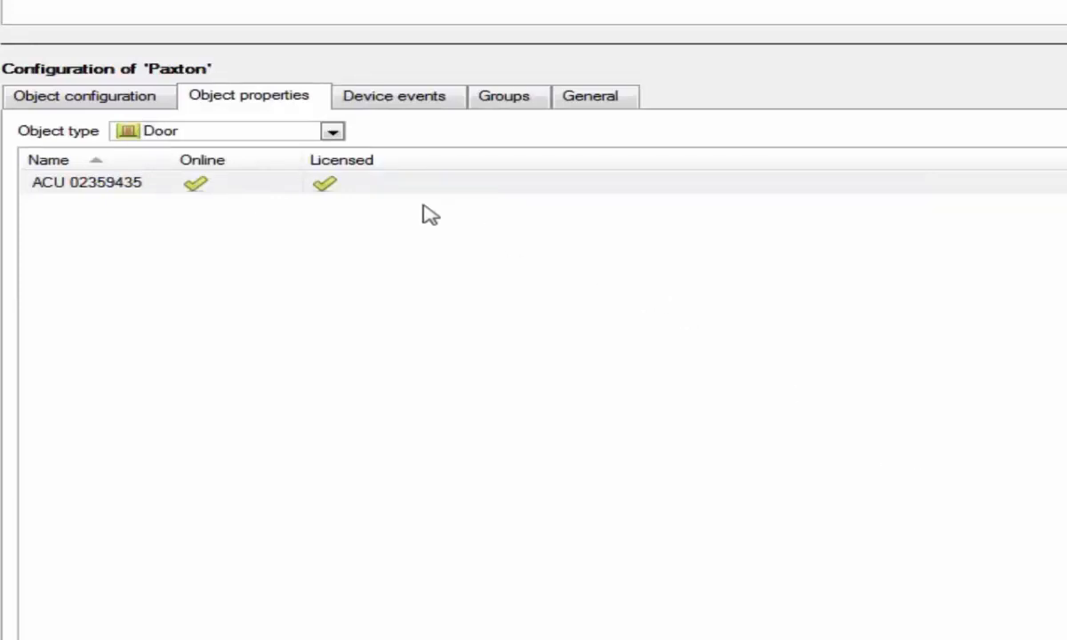
click(215, 91)
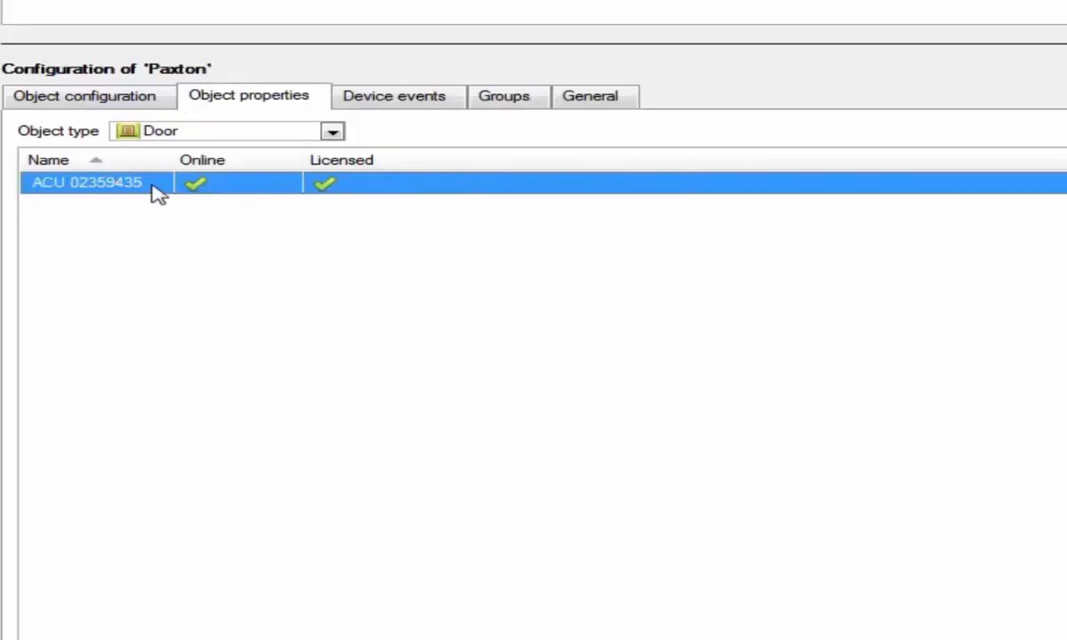
click(233, 263)
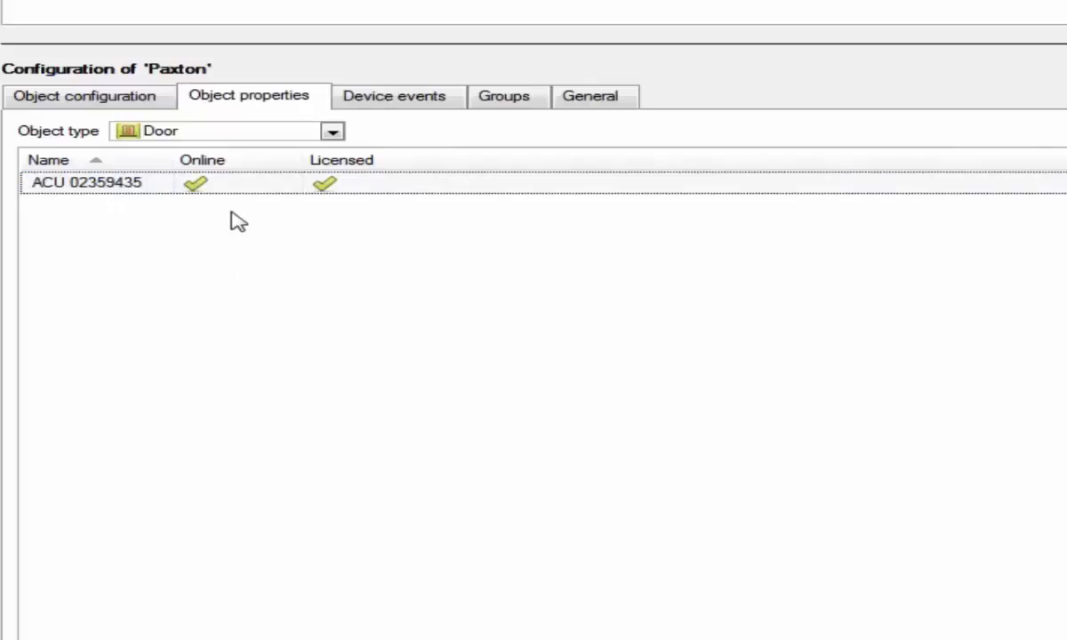
Step: Link camera Sunell 12FDN to door ACU 02359435, then view the Paxton device events
click(142, 101)
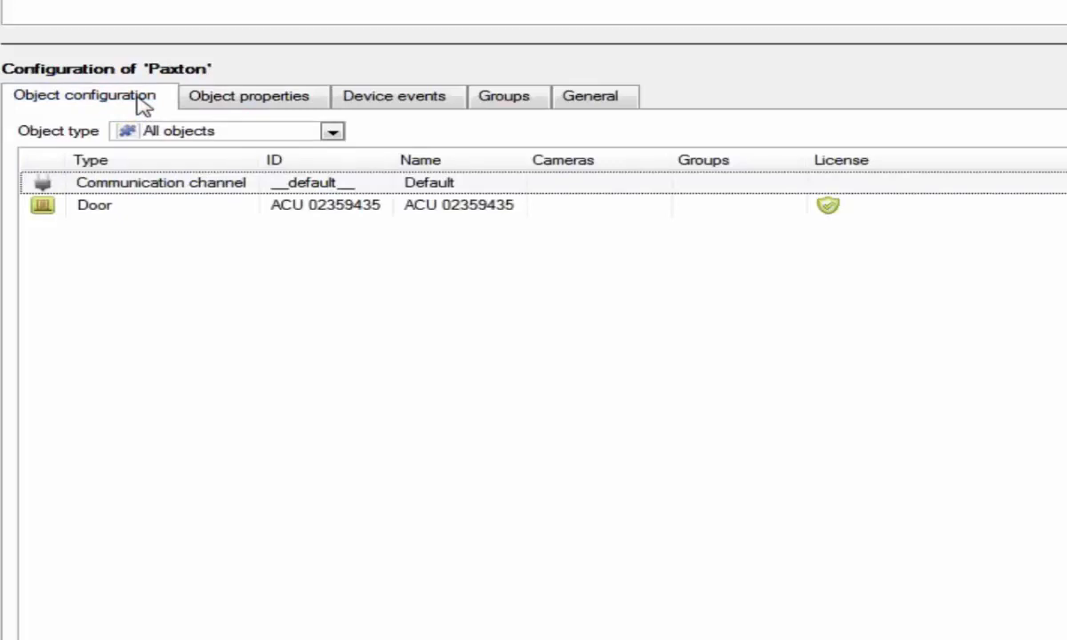
right_click(565, 206)
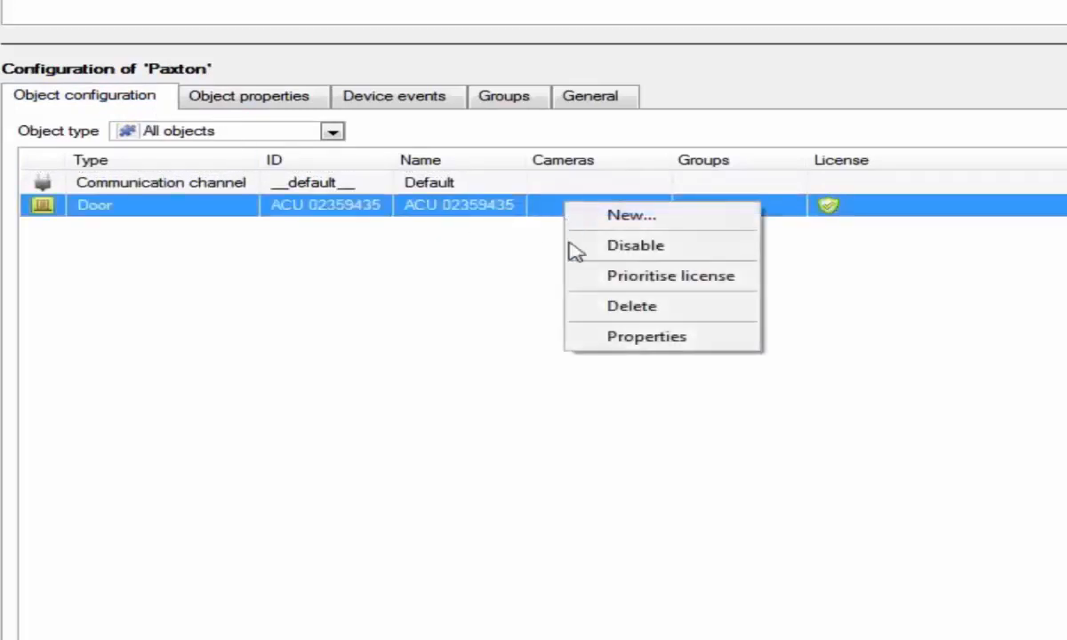
click(639, 340)
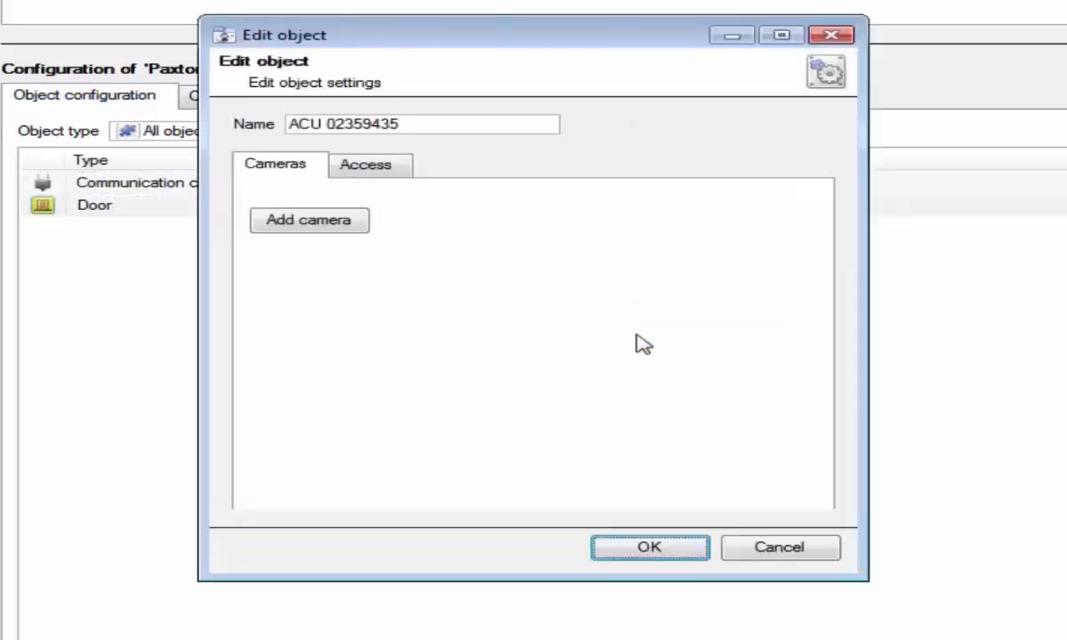
click(310, 222)
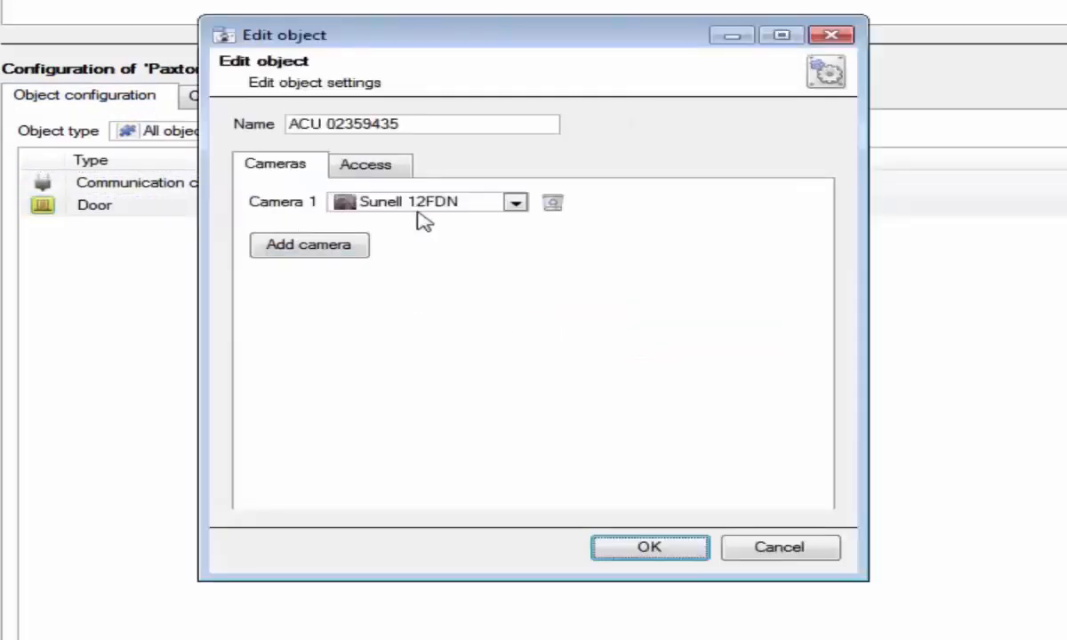
click(650, 548)
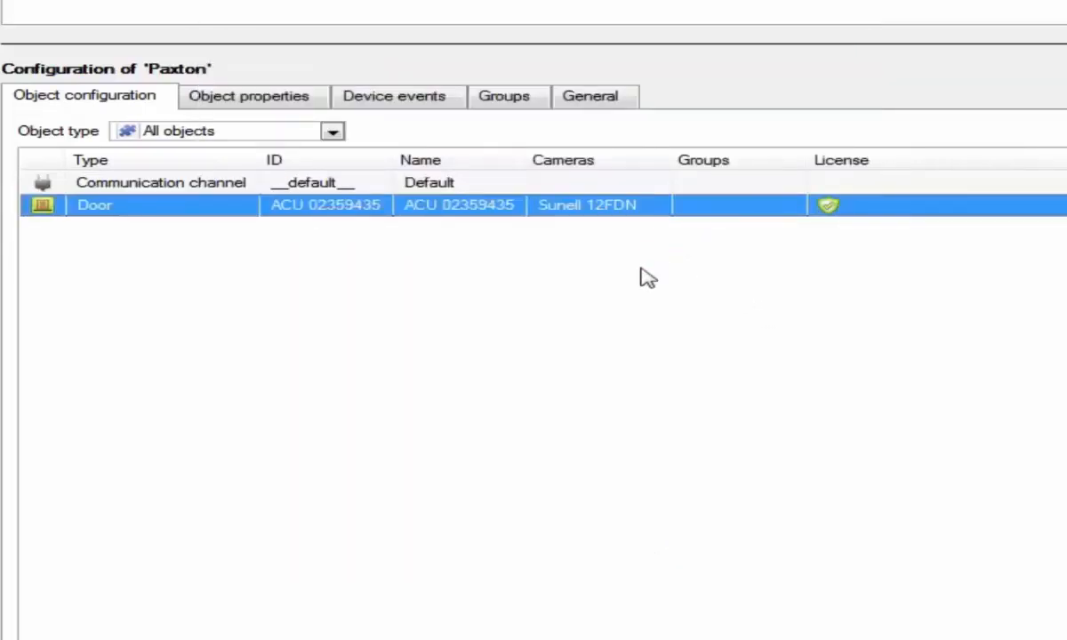
click(396, 96)
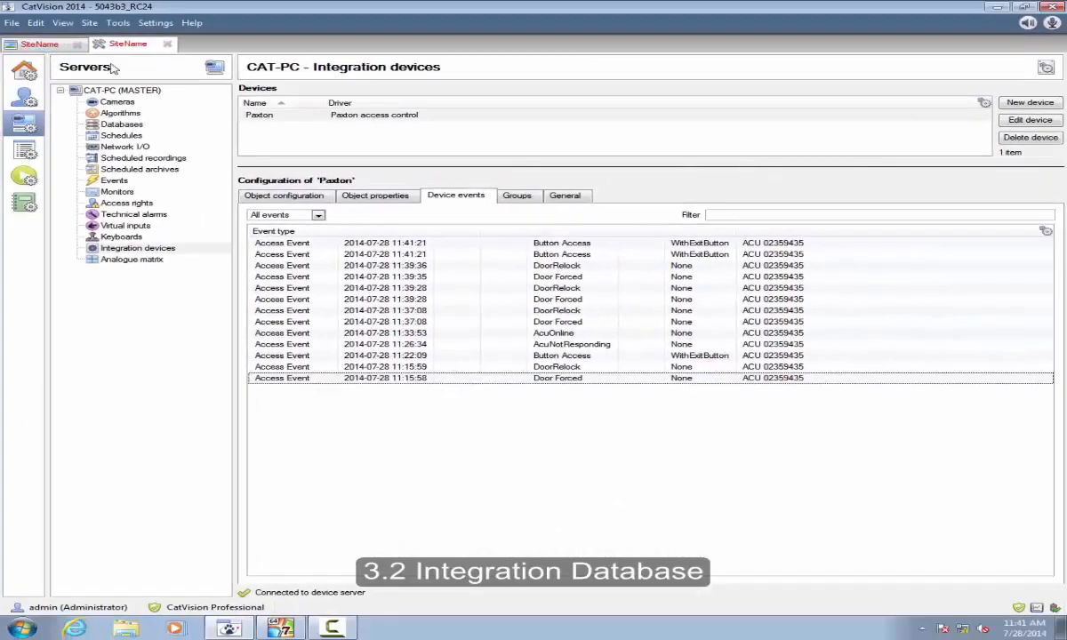
Step: Open a databases view and select Paxton DB's two 11:41:21 Button Access events
right_click(134, 48)
mouse_move(185, 53)
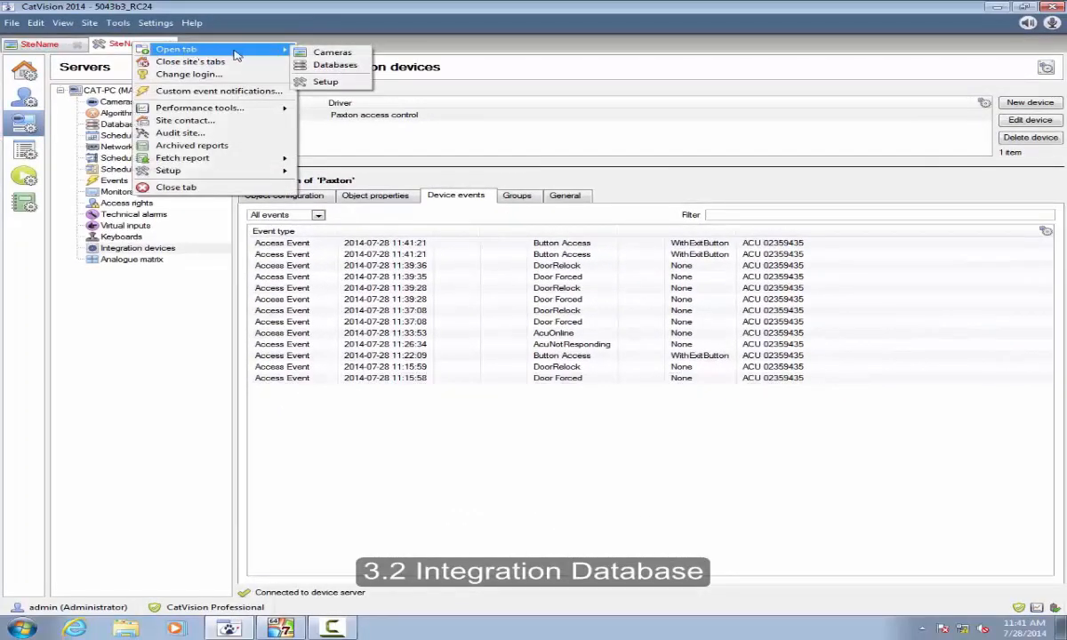
click(333, 66)
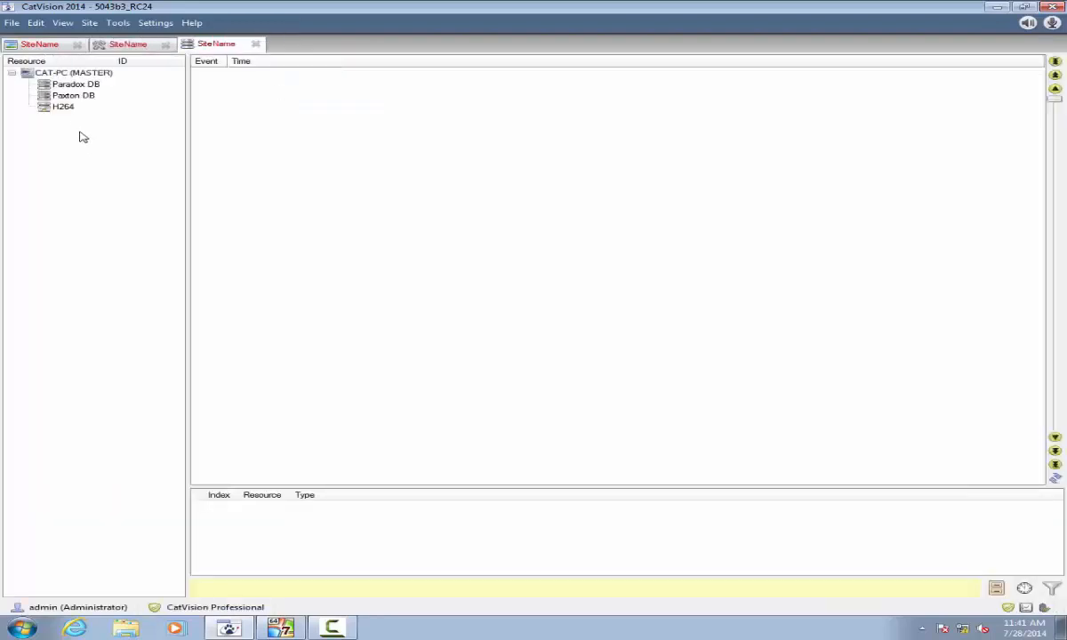
click(81, 85)
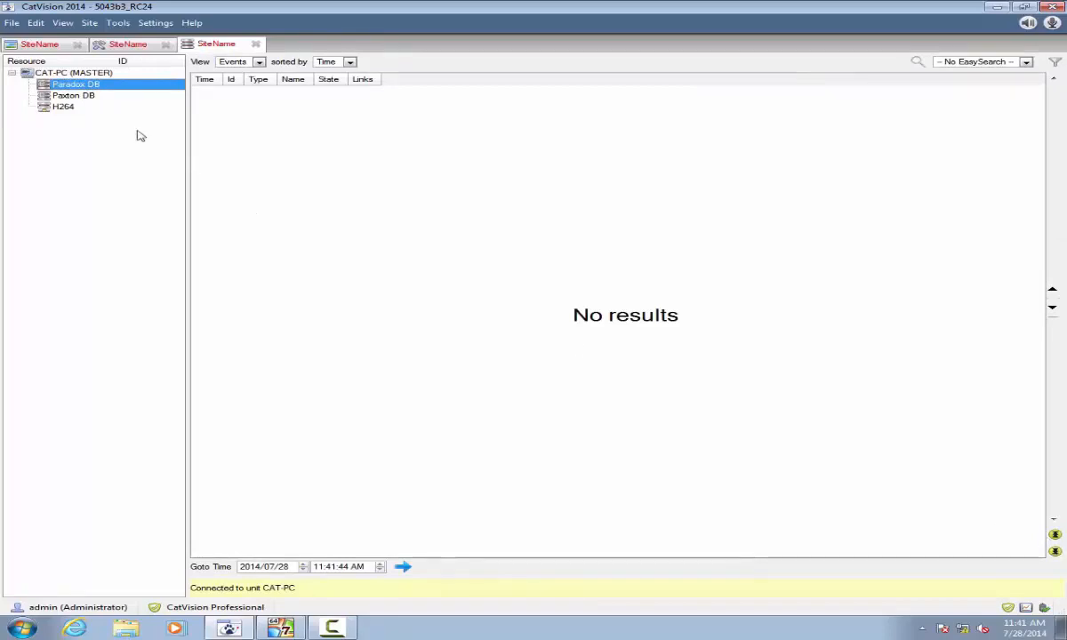
click(90, 97)
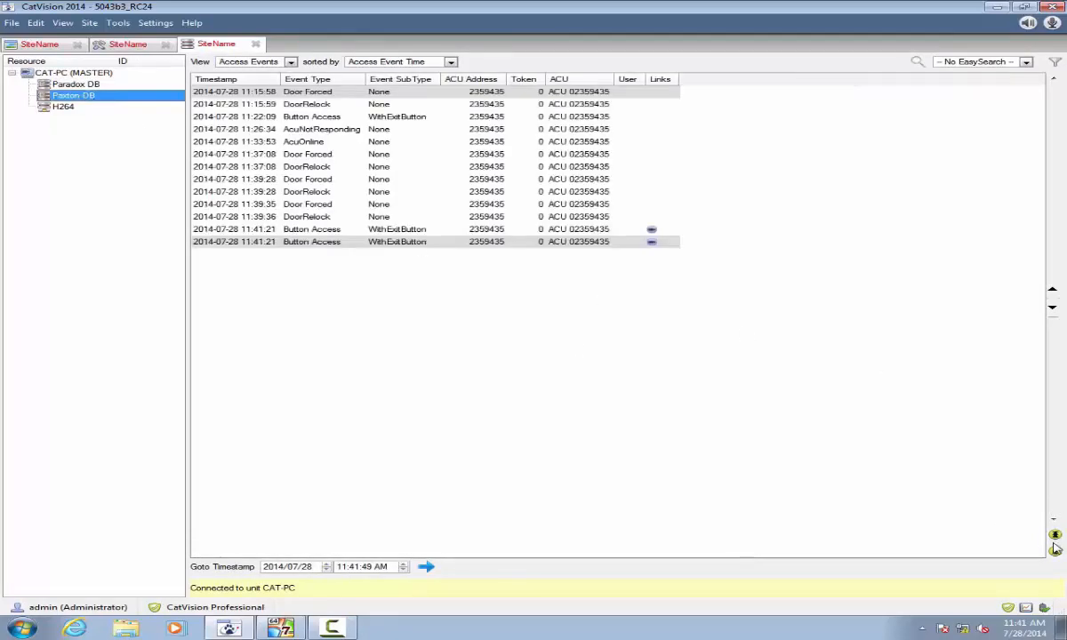
click(631, 284)
click(651, 230)
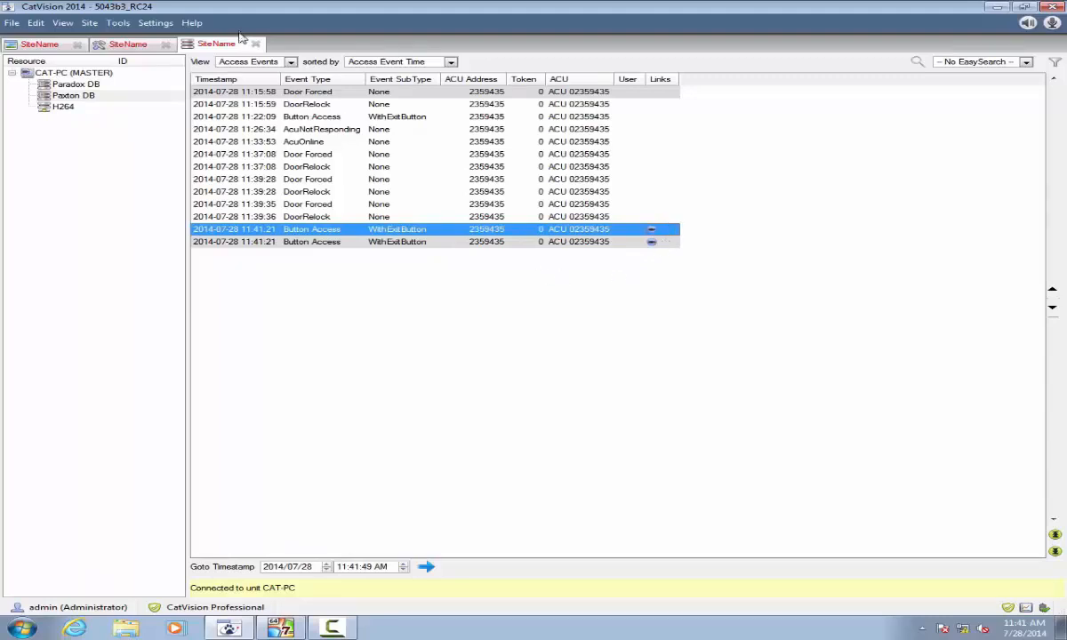
click(257, 65)
click(258, 66)
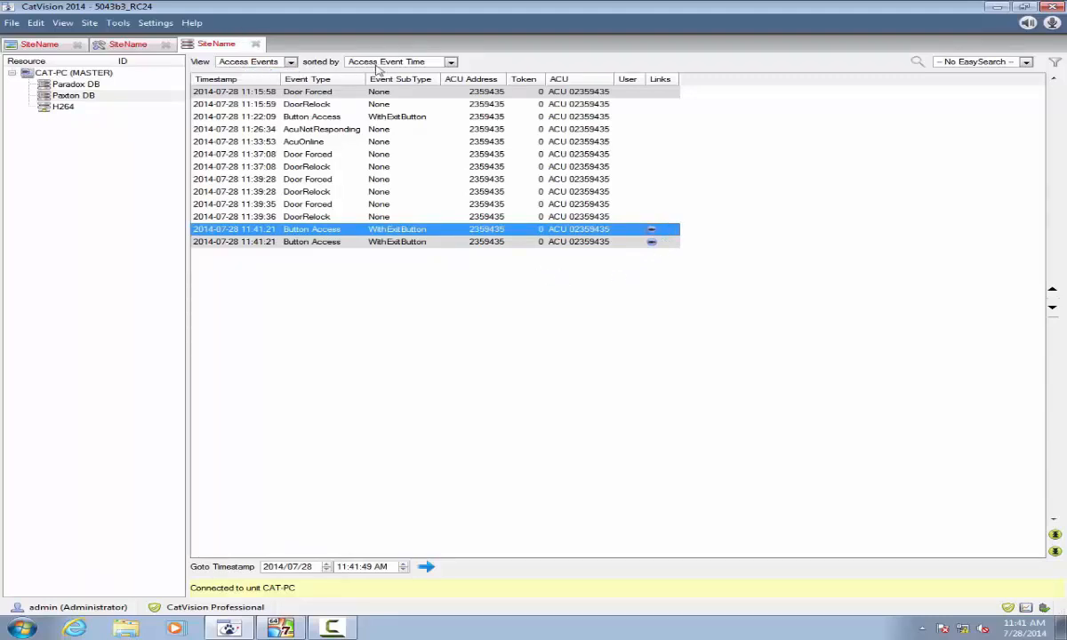
click(451, 62)
click(436, 83)
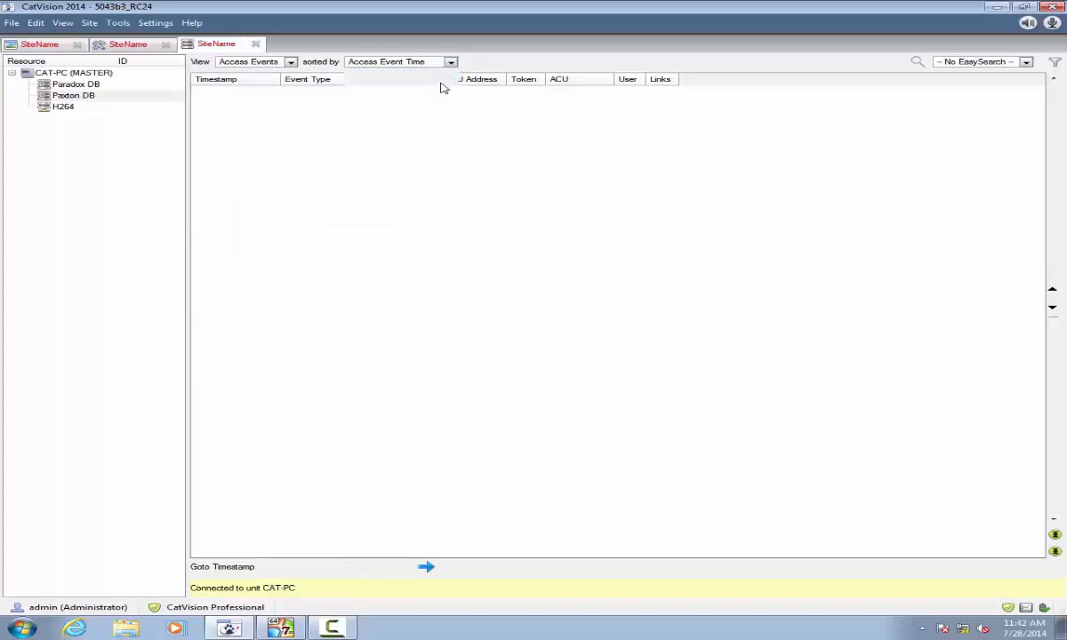
click(450, 62)
click(416, 92)
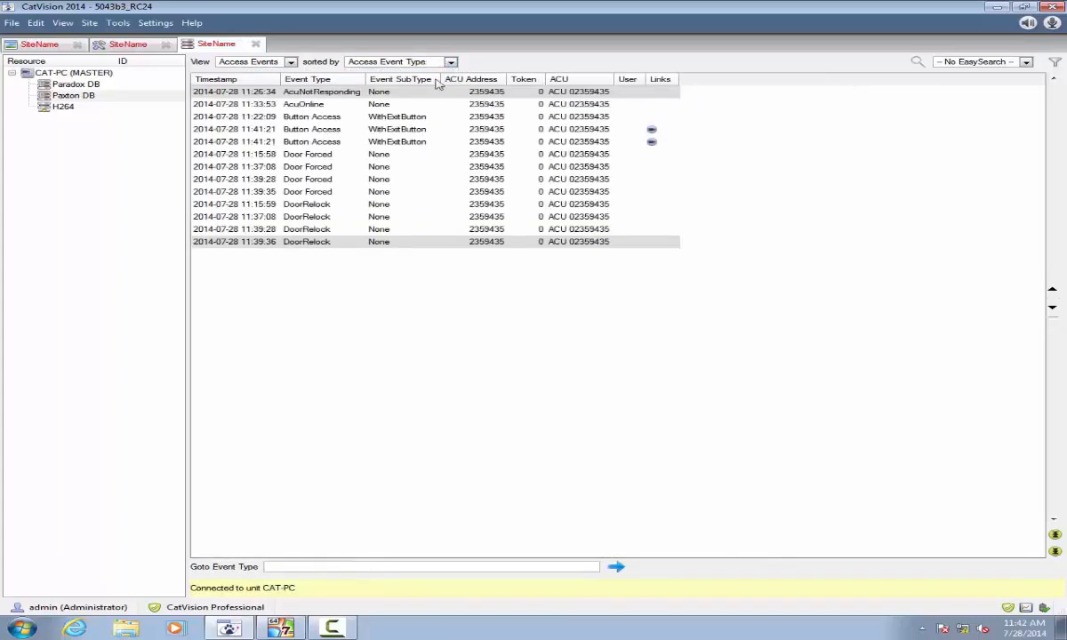
click(420, 64)
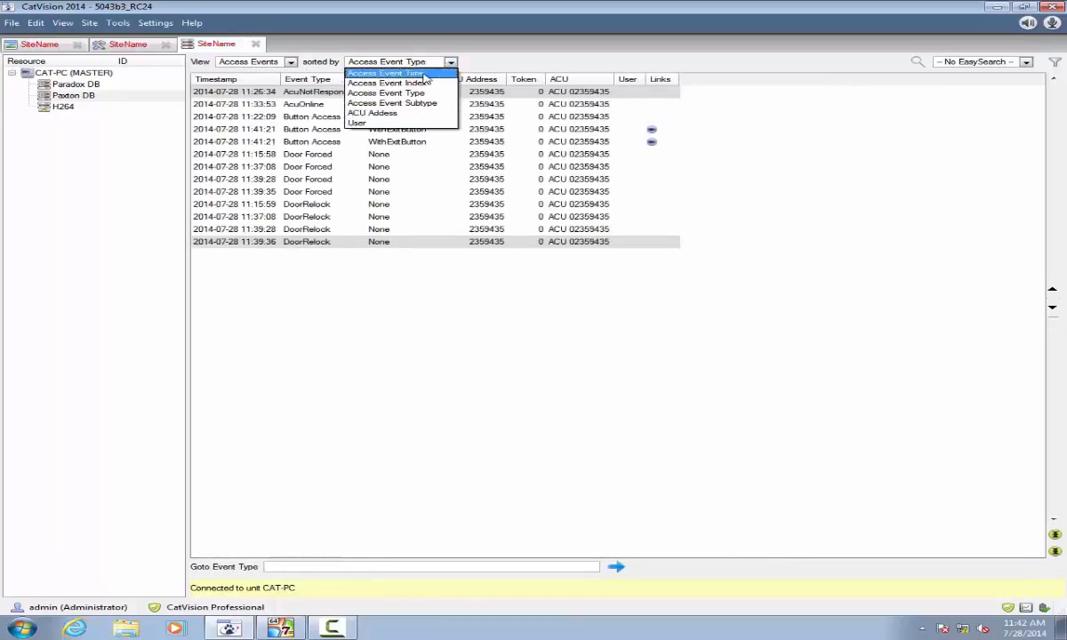
click(425, 74)
click(1025, 63)
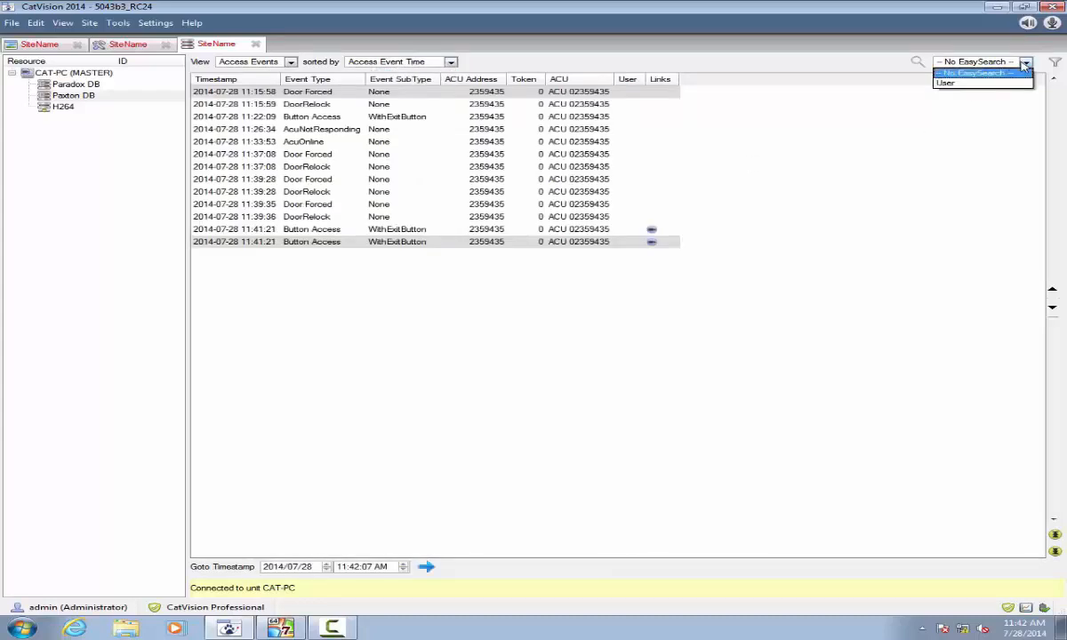
click(978, 82)
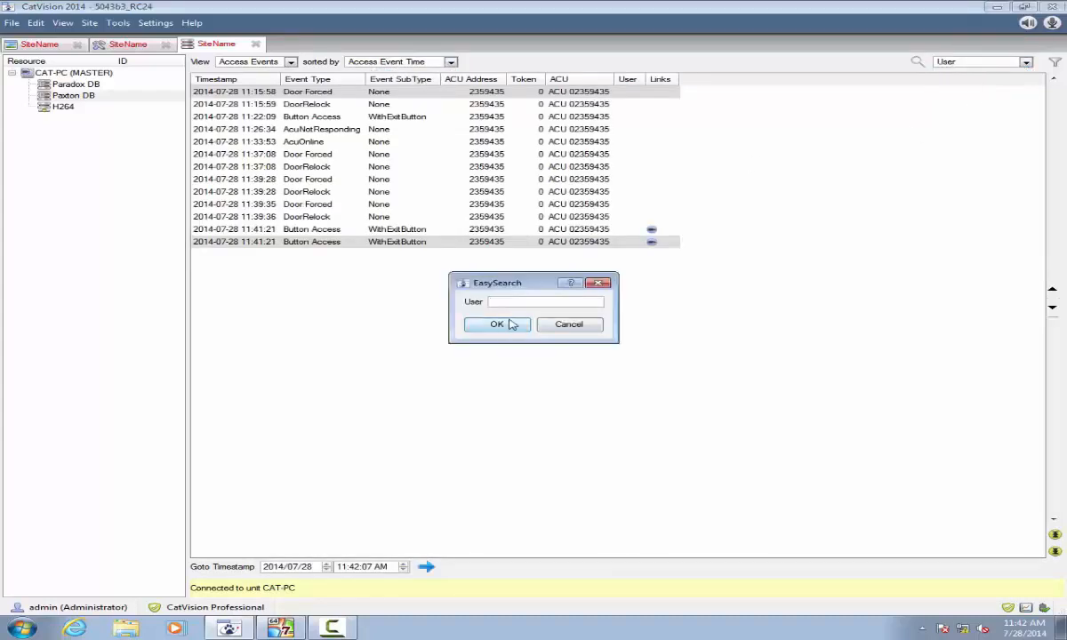
click(569, 325)
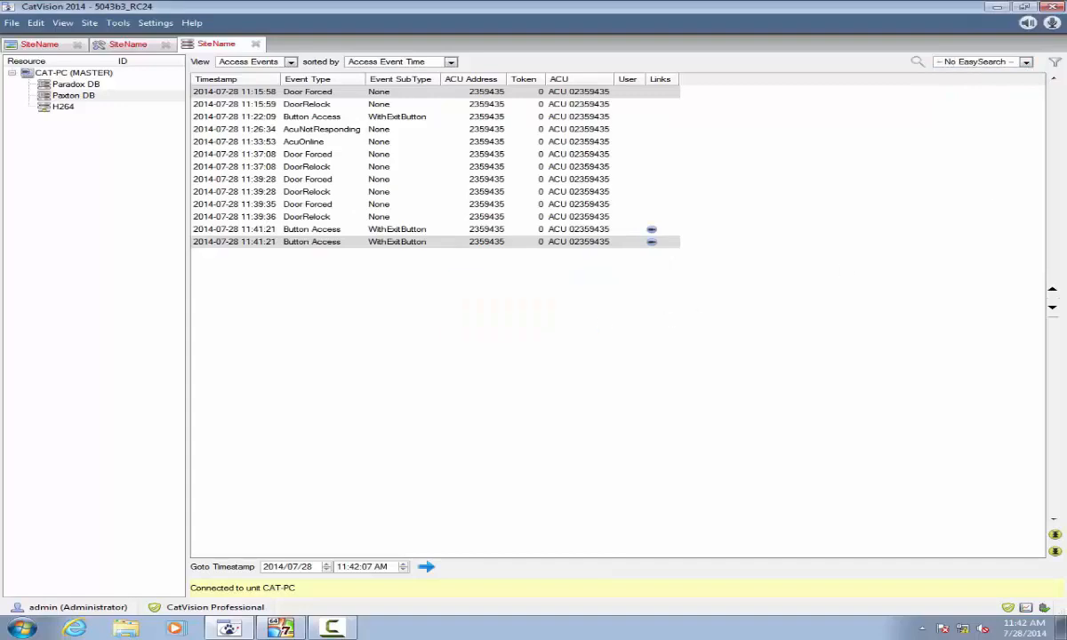
click(1059, 61)
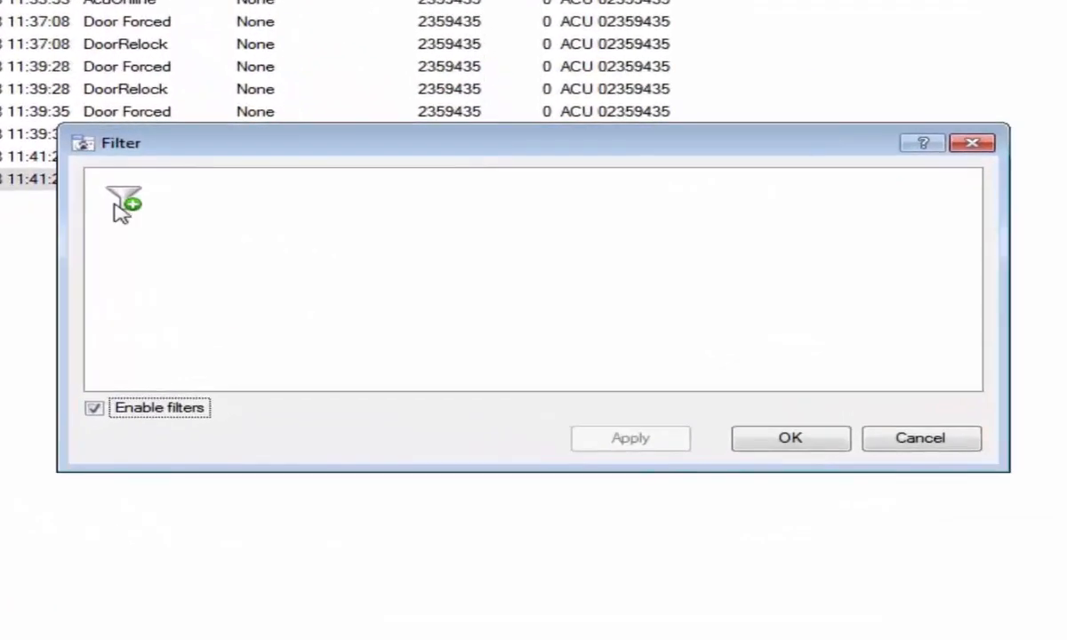
click(325, 258)
click(202, 196)
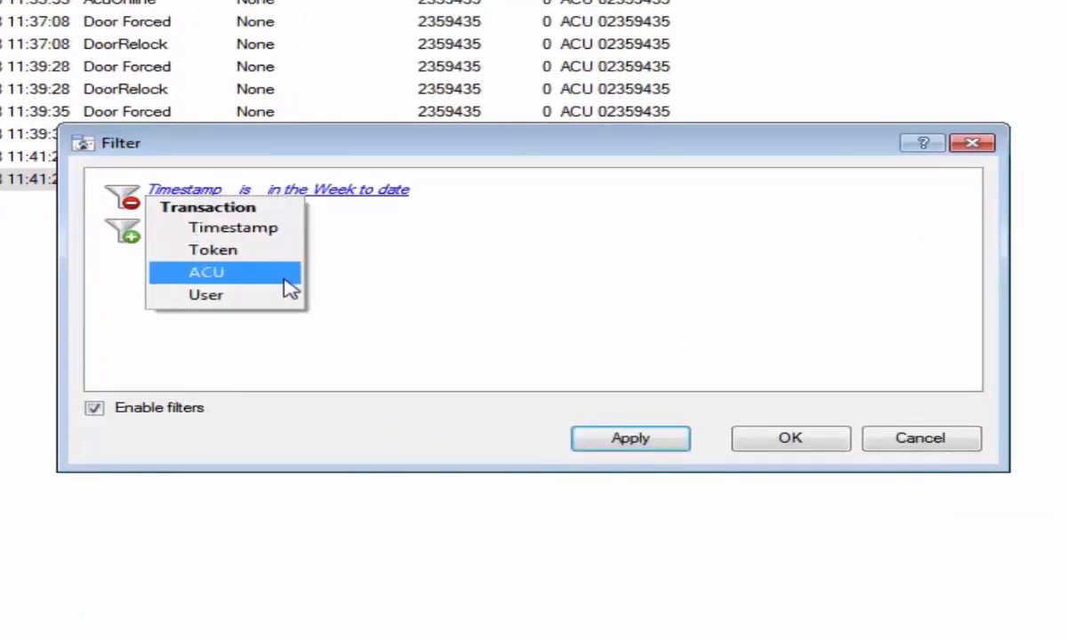
click(418, 258)
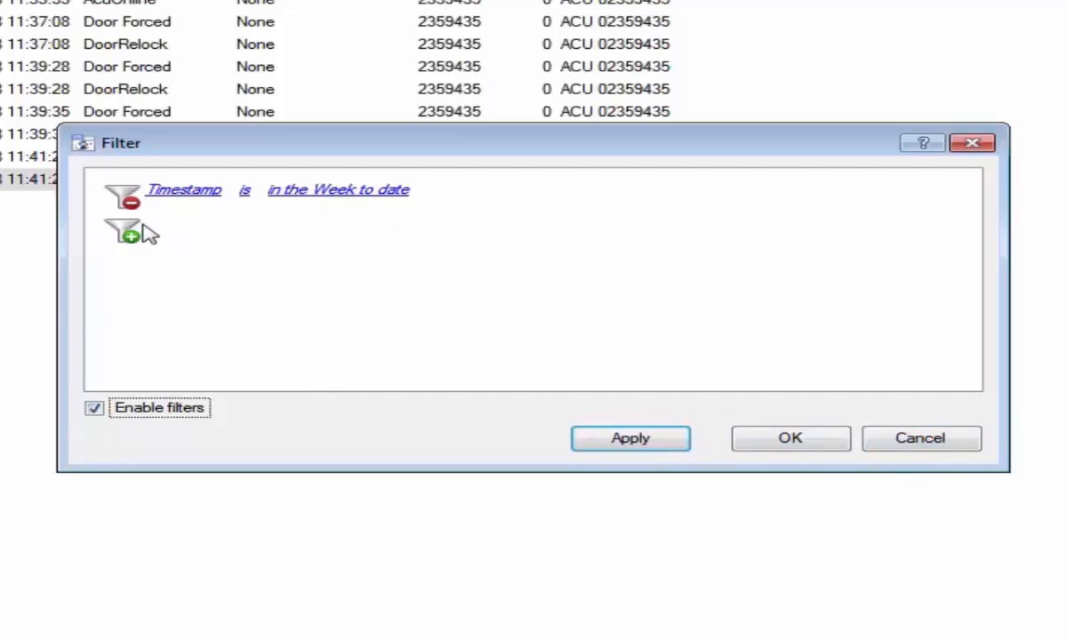
click(127, 201)
click(830, 445)
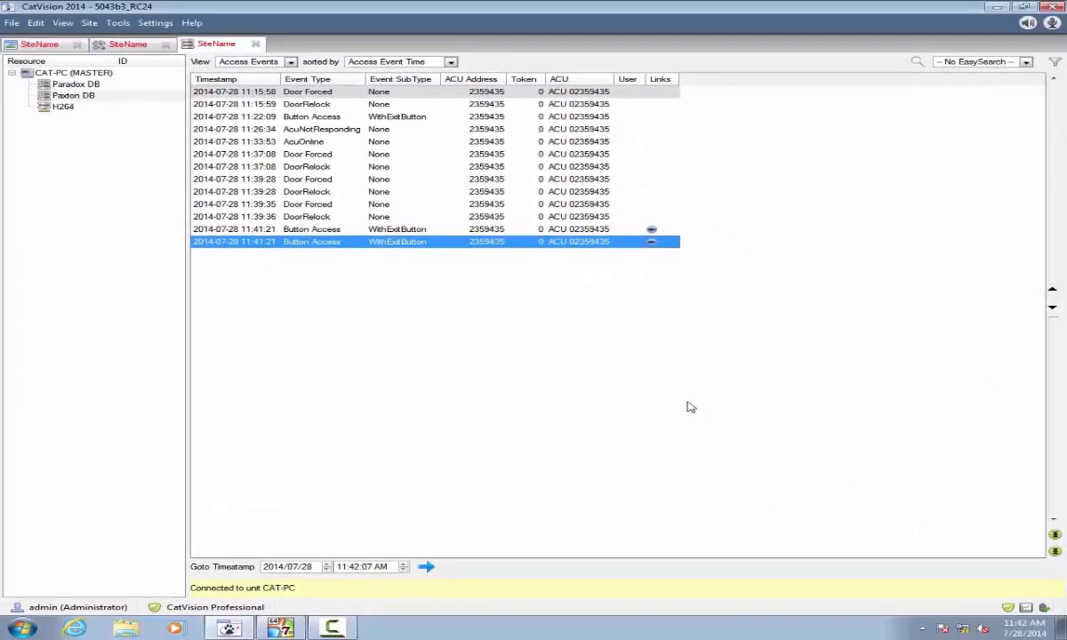
Step: Add a new event to the server's Events list and name it Paxton
click(113, 46)
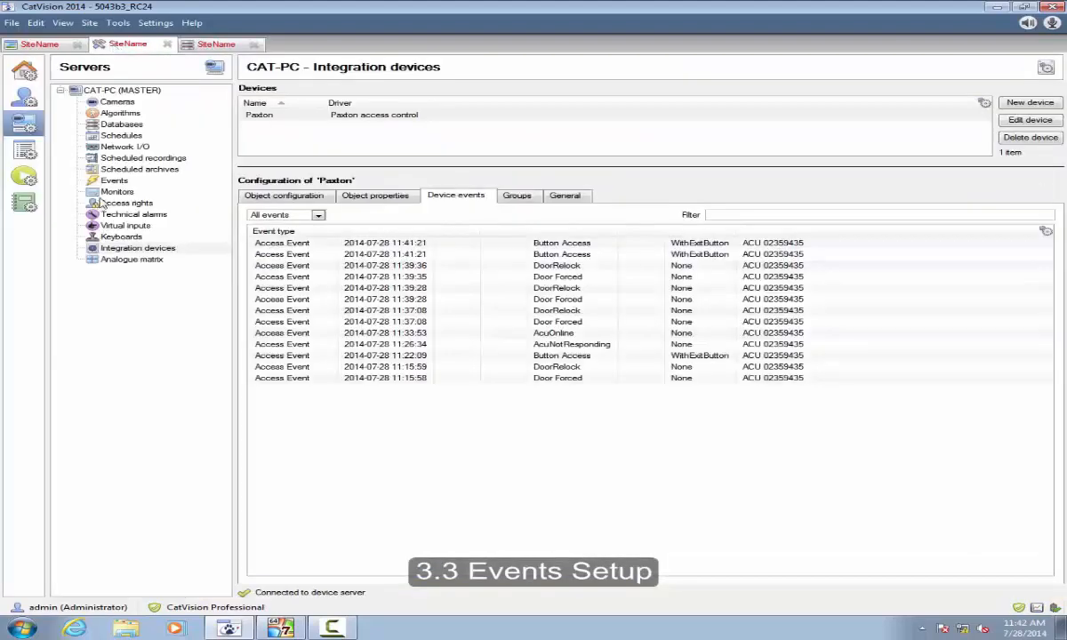
click(115, 182)
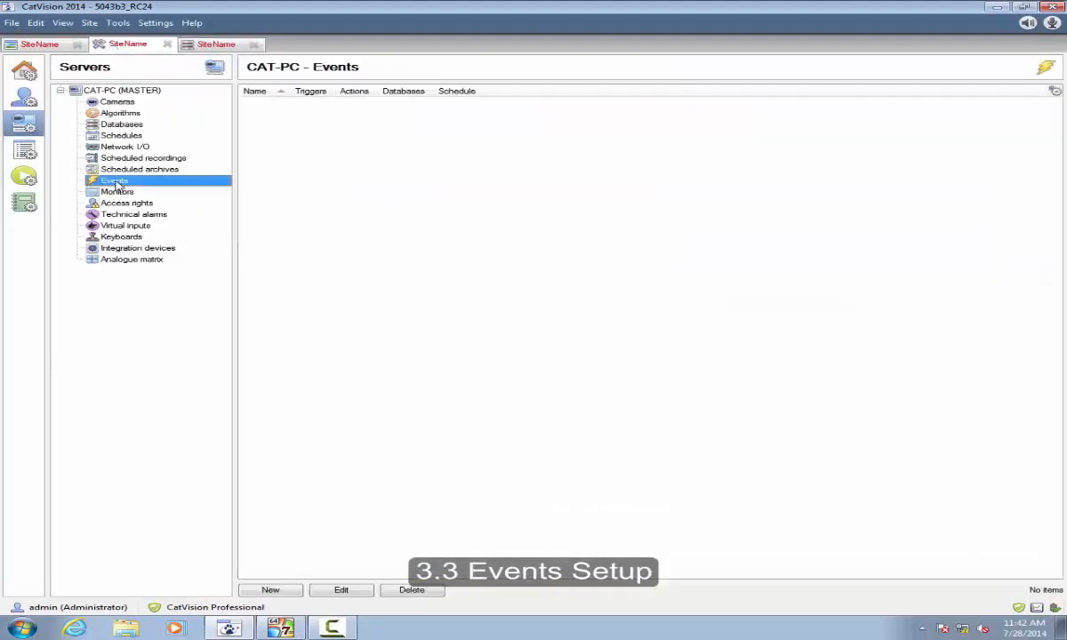
right_click(276, 119)
click(302, 120)
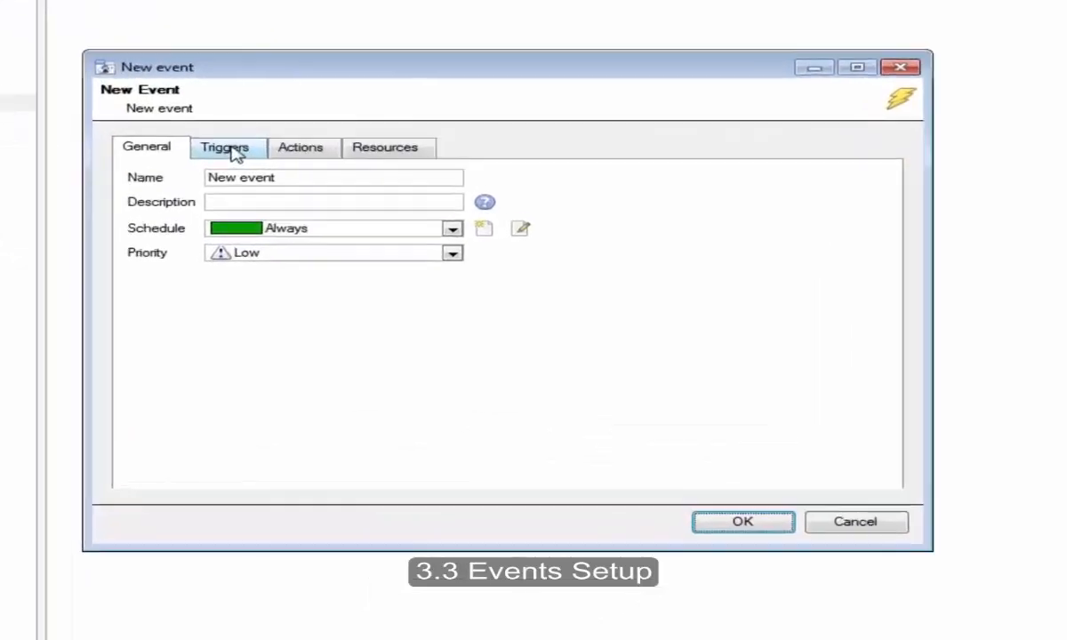
click(237, 151)
click(168, 151)
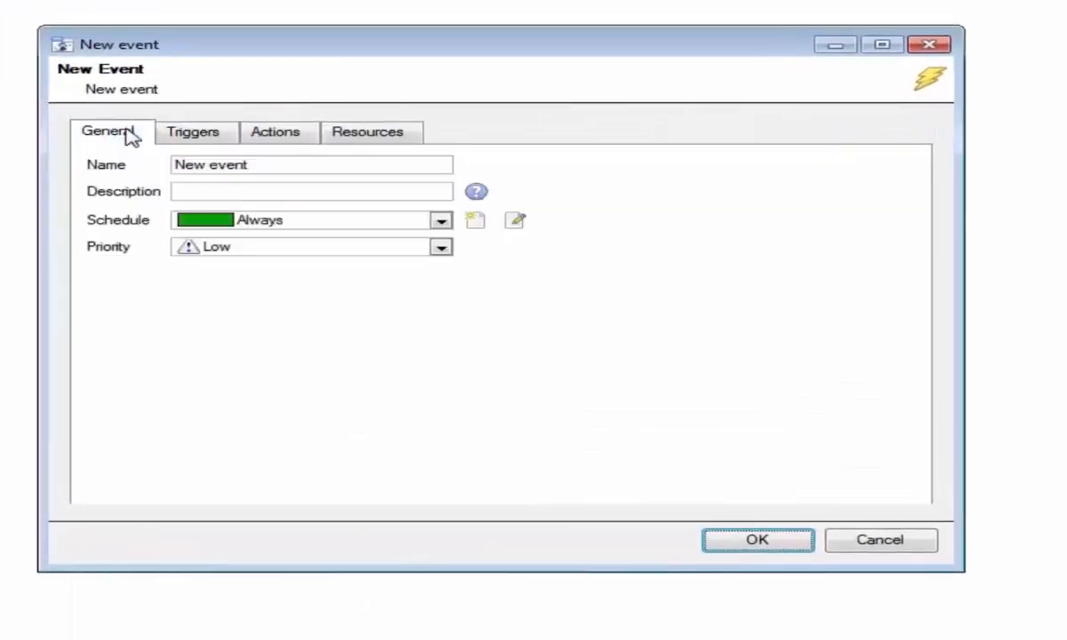
drag(276, 158, 76, 153)
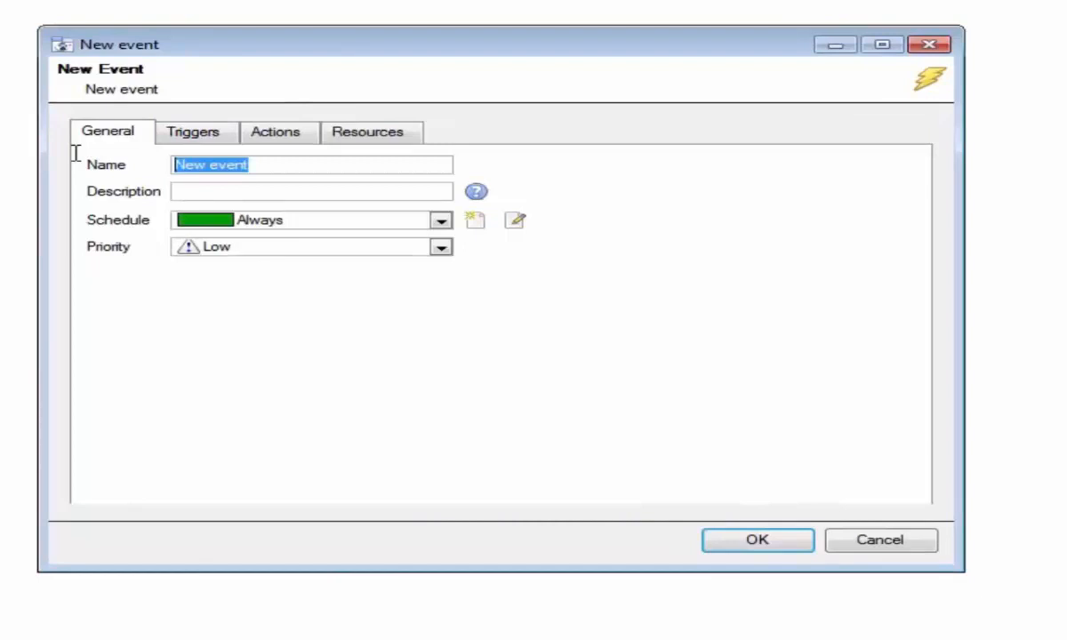
text(Paxtob)
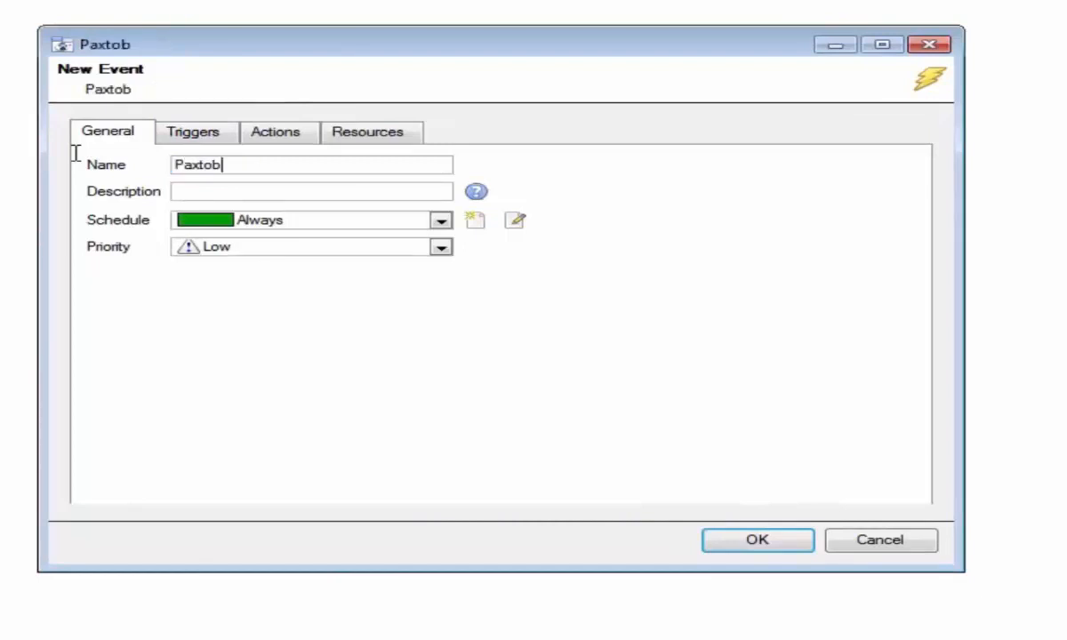
key(BackSpace)
text(n)
click(198, 134)
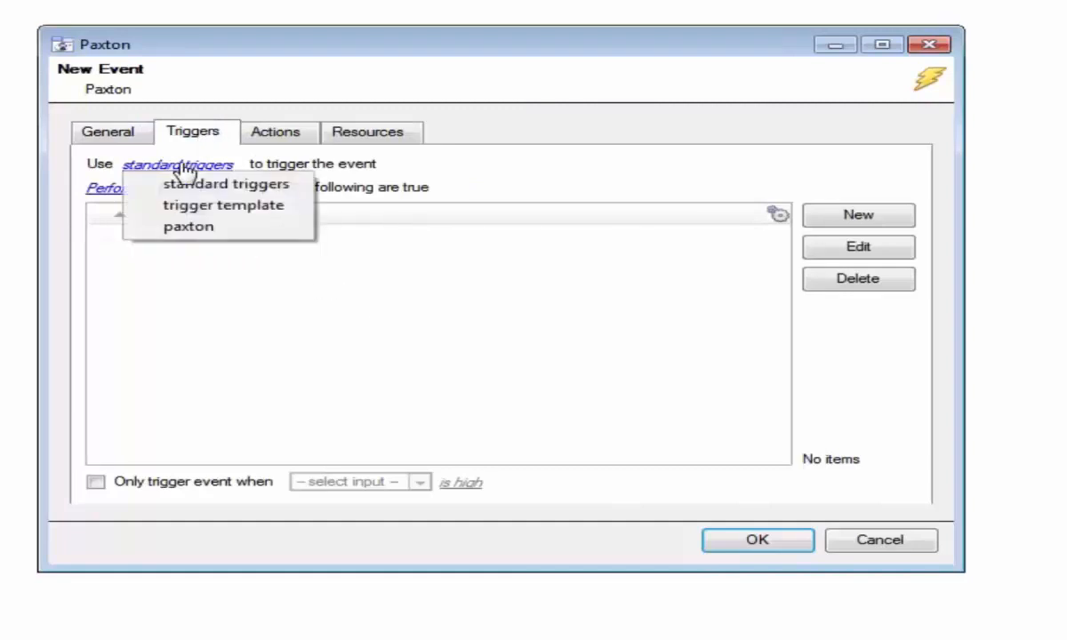
Step: Set the Paxton event's trigger source to the specific door ACU 02359435
click(190, 227)
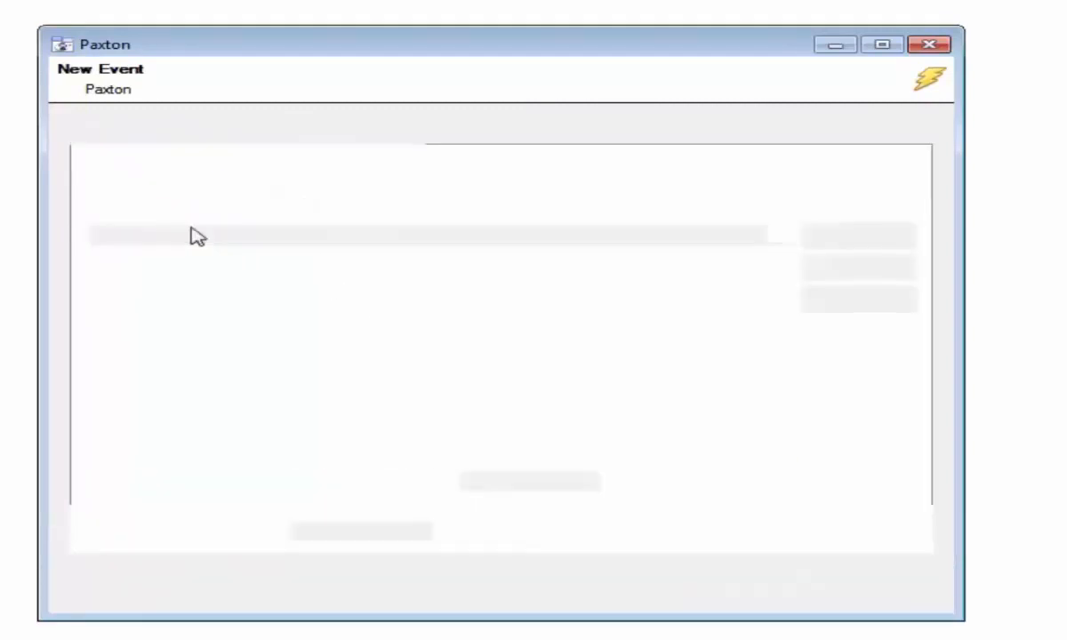
click(211, 191)
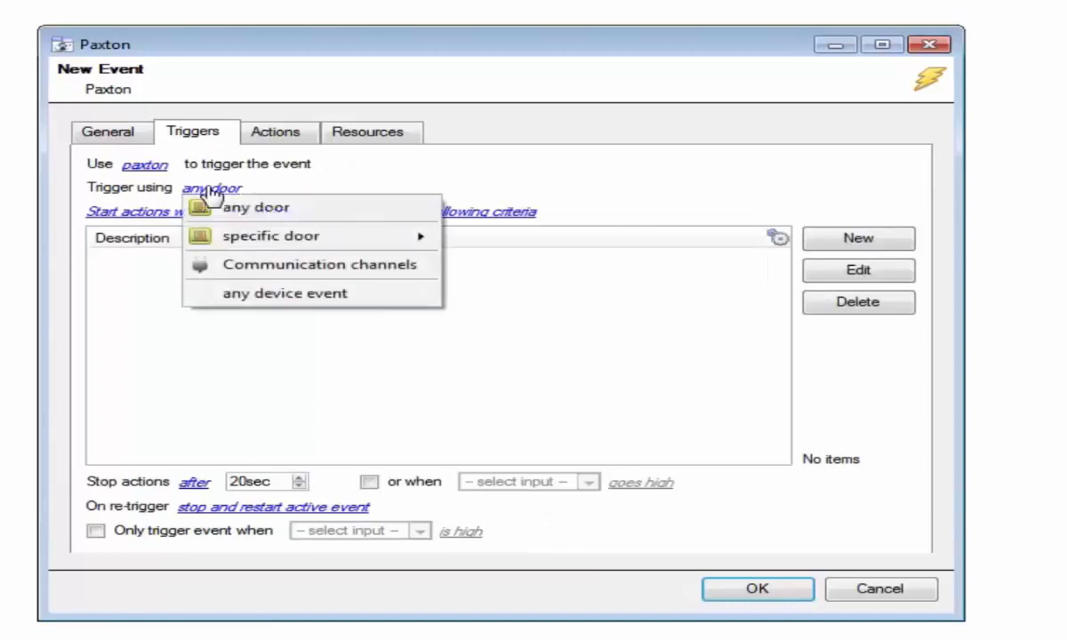
mouse_move(354, 240)
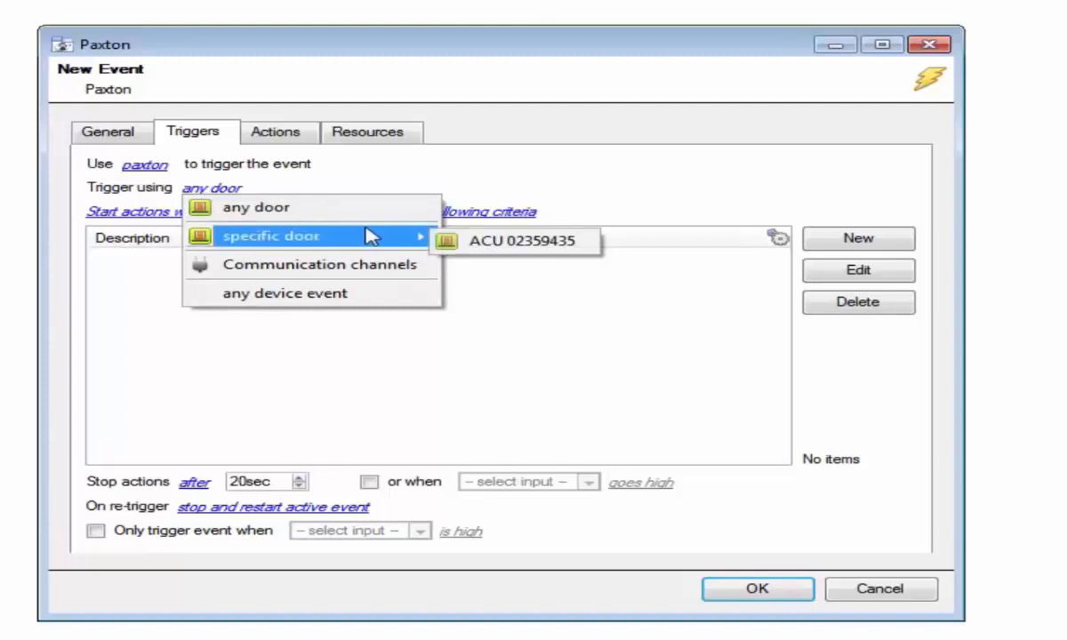
click(470, 248)
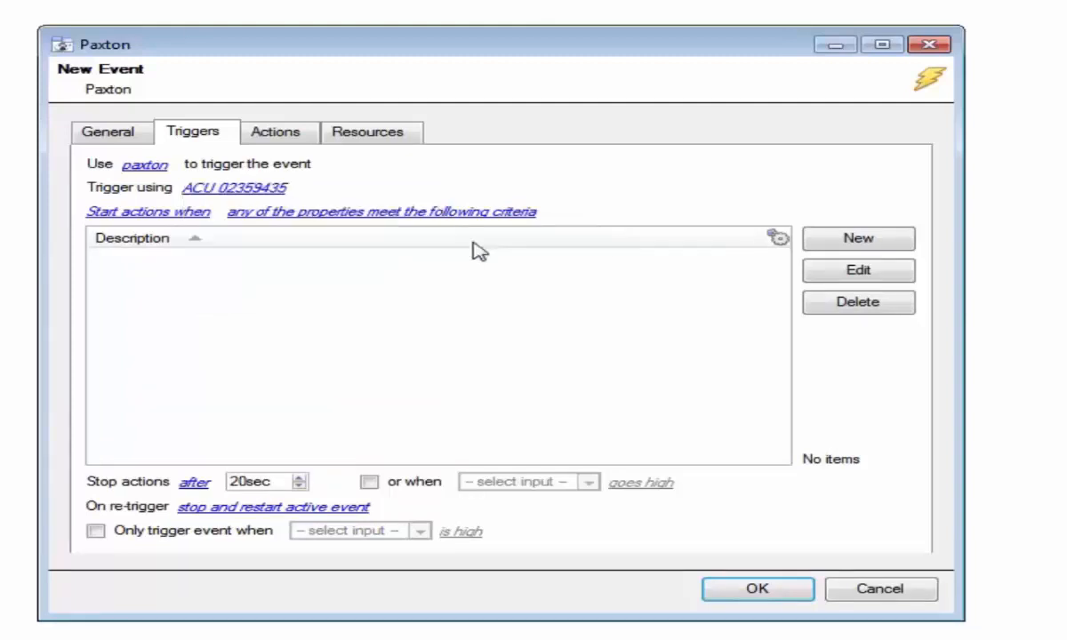
Step: Run actions when any of the following device events occur, and start a new device event trigger
click(187, 214)
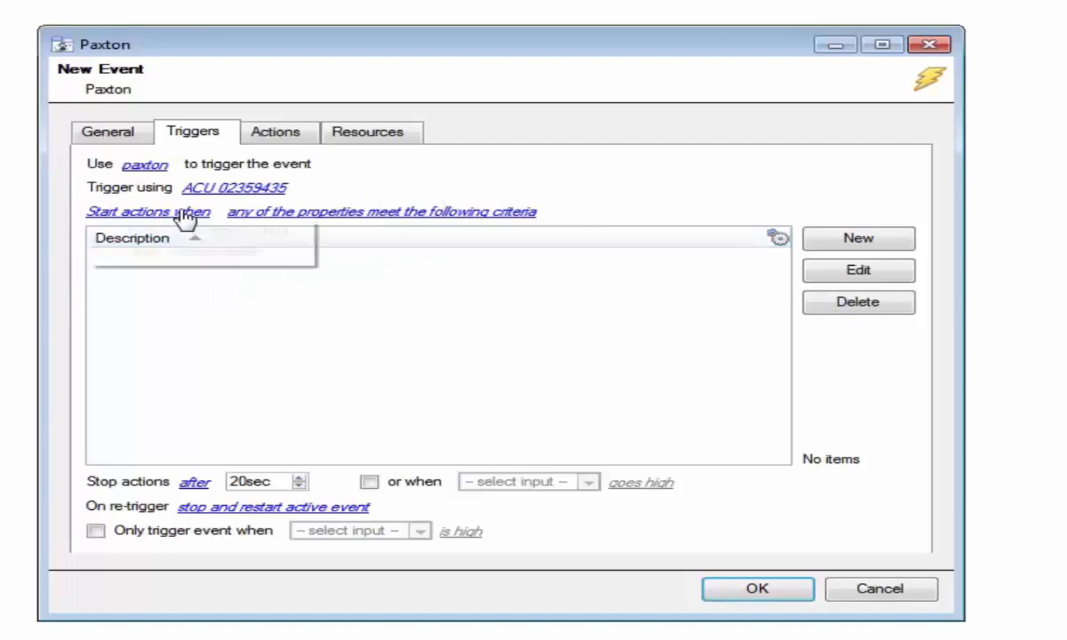
click(236, 215)
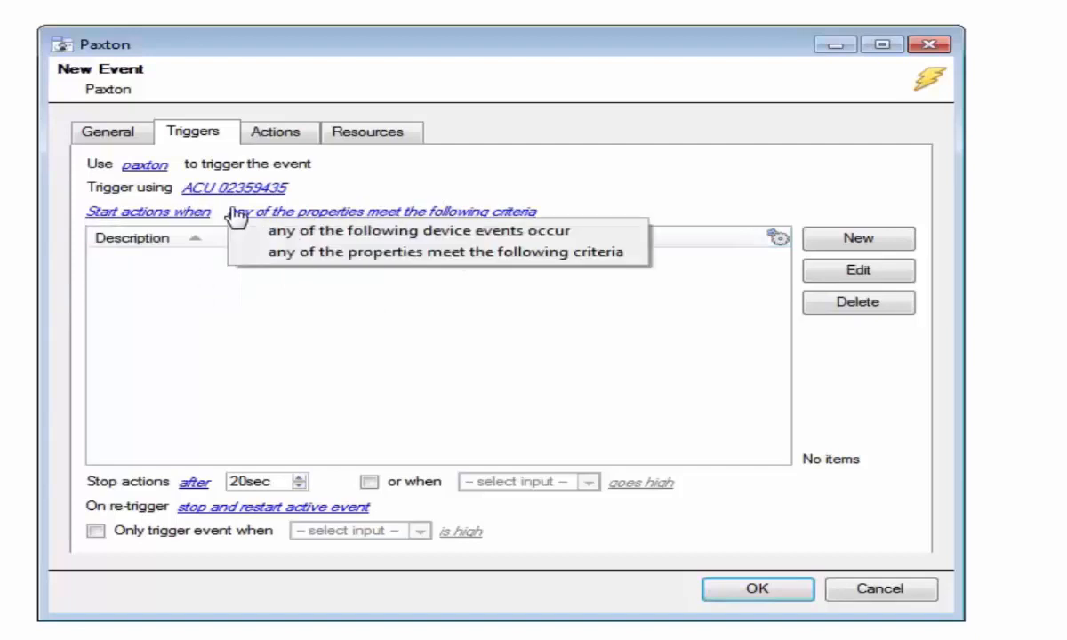
click(412, 232)
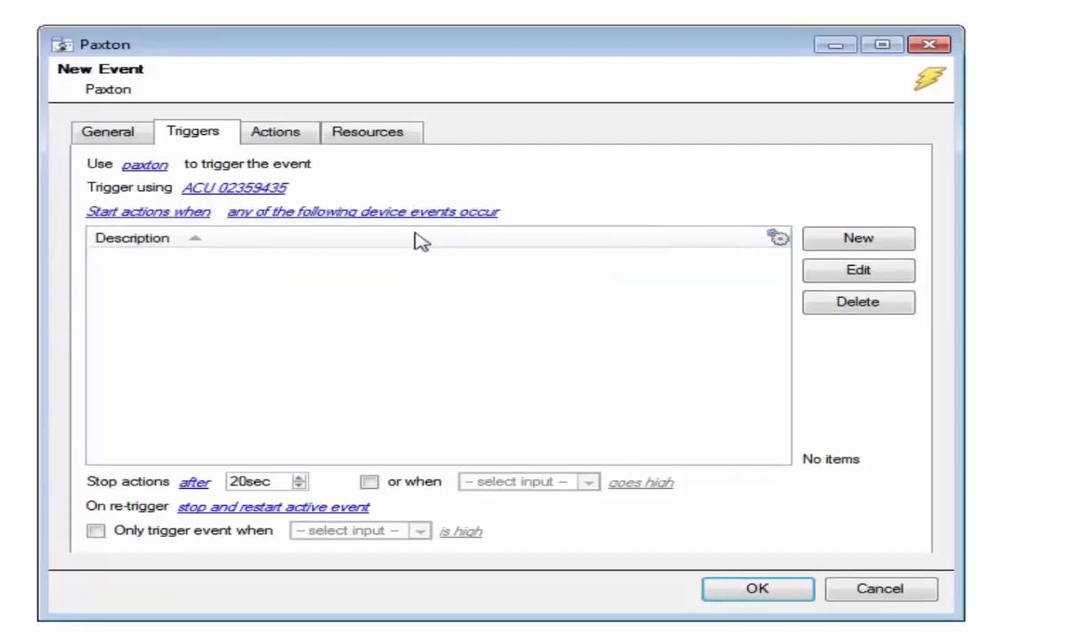
click(809, 245)
click(372, 218)
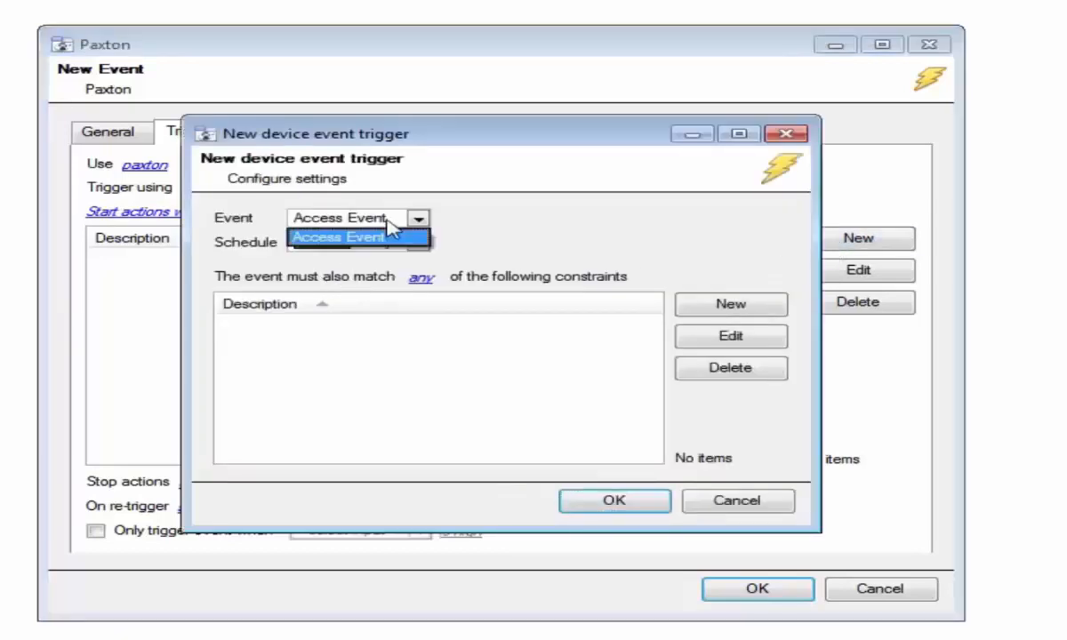
Step: Keep Access Event and add a constraint where Event Type equals Door Forced
click(398, 218)
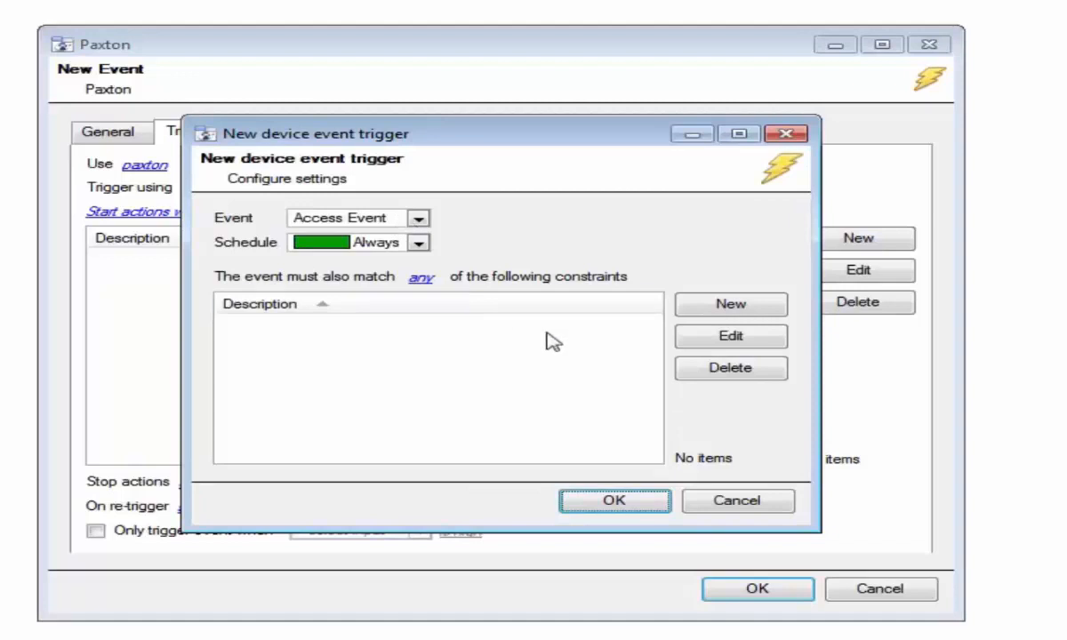
click(698, 307)
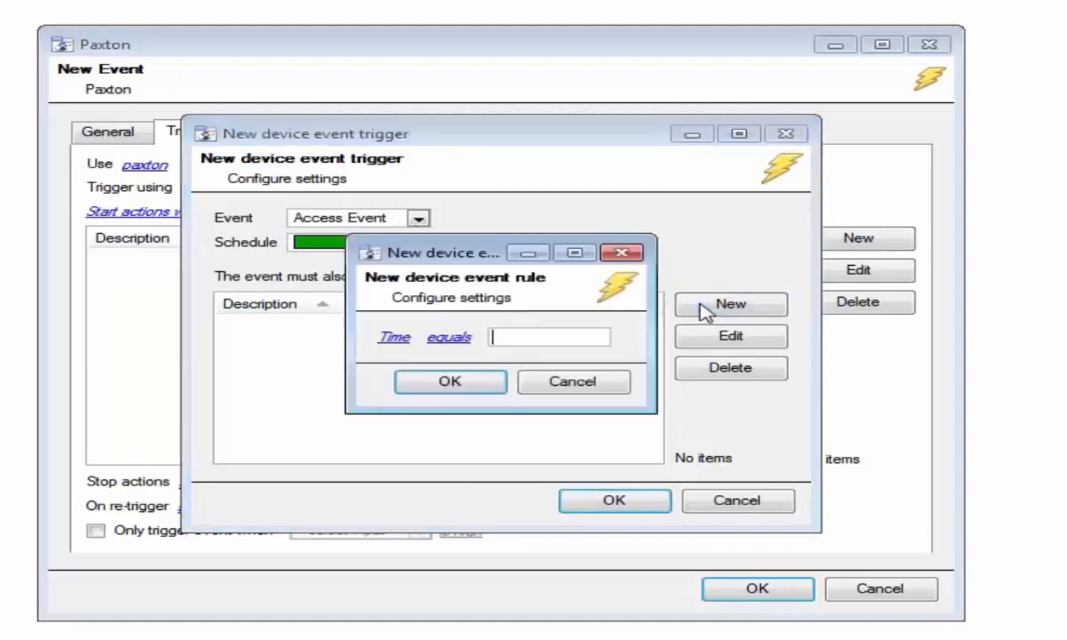
click(394, 337)
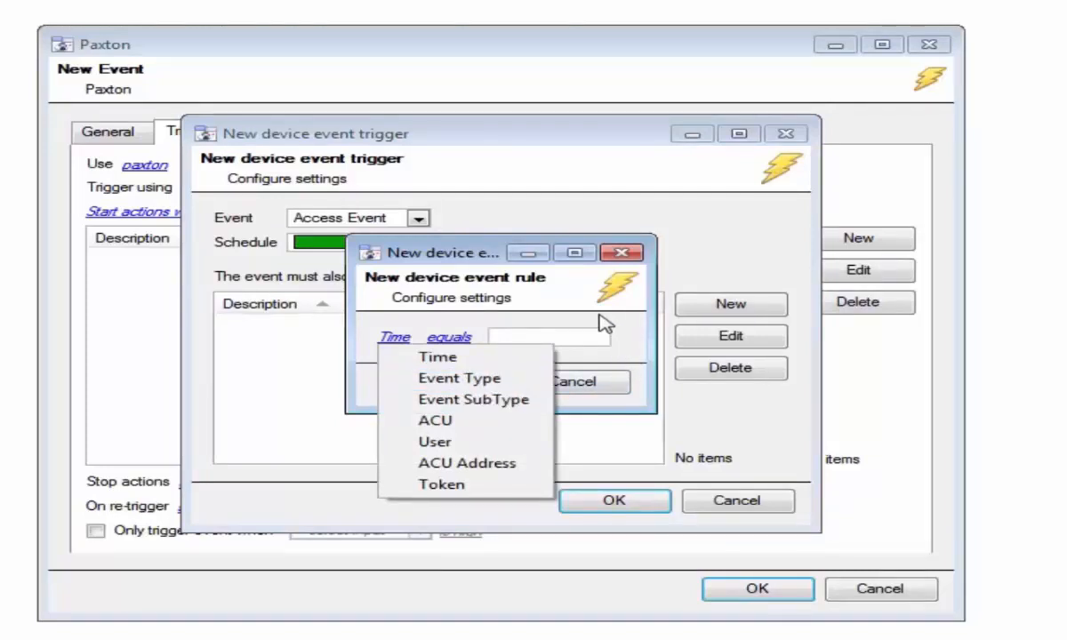
click(534, 378)
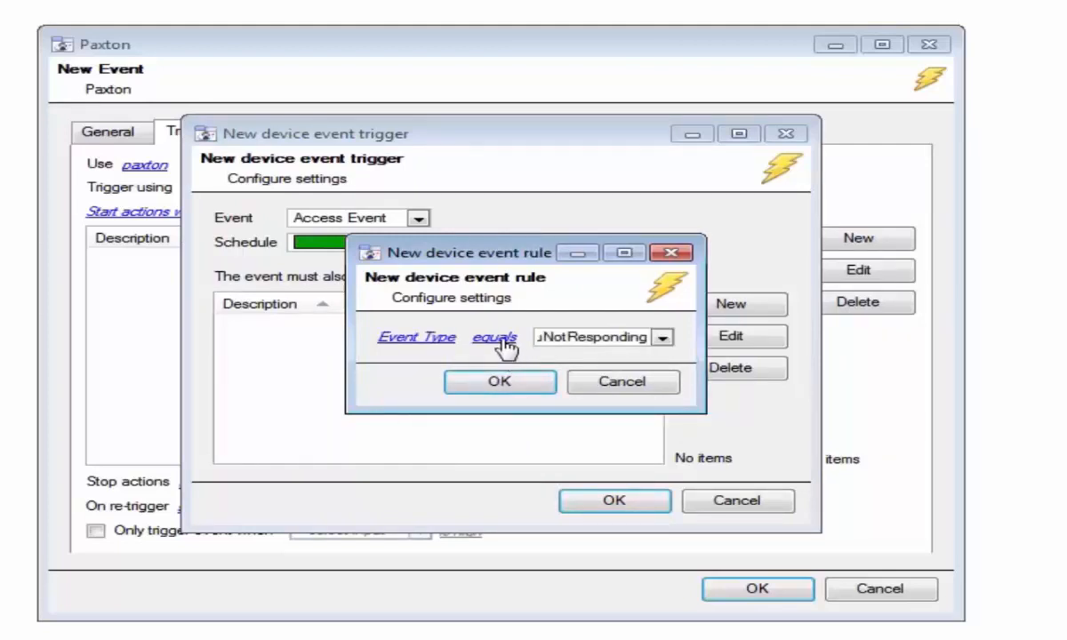
click(661, 338)
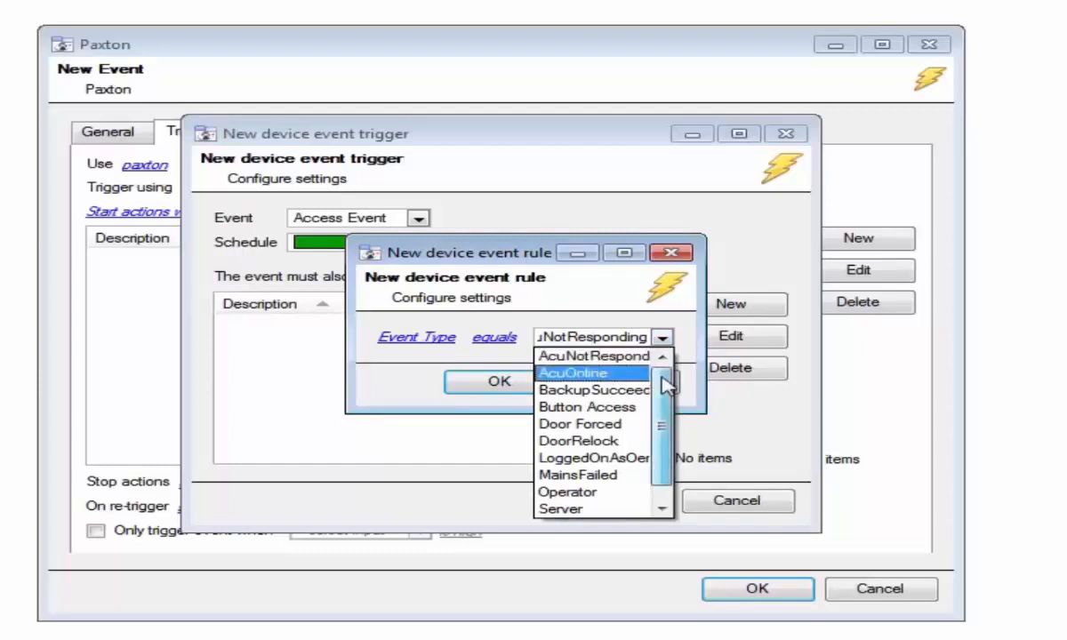
mouse_move(666, 381)
mouse_down()
mouse_move(669, 405)
mouse_move(667, 392)
mouse_up()
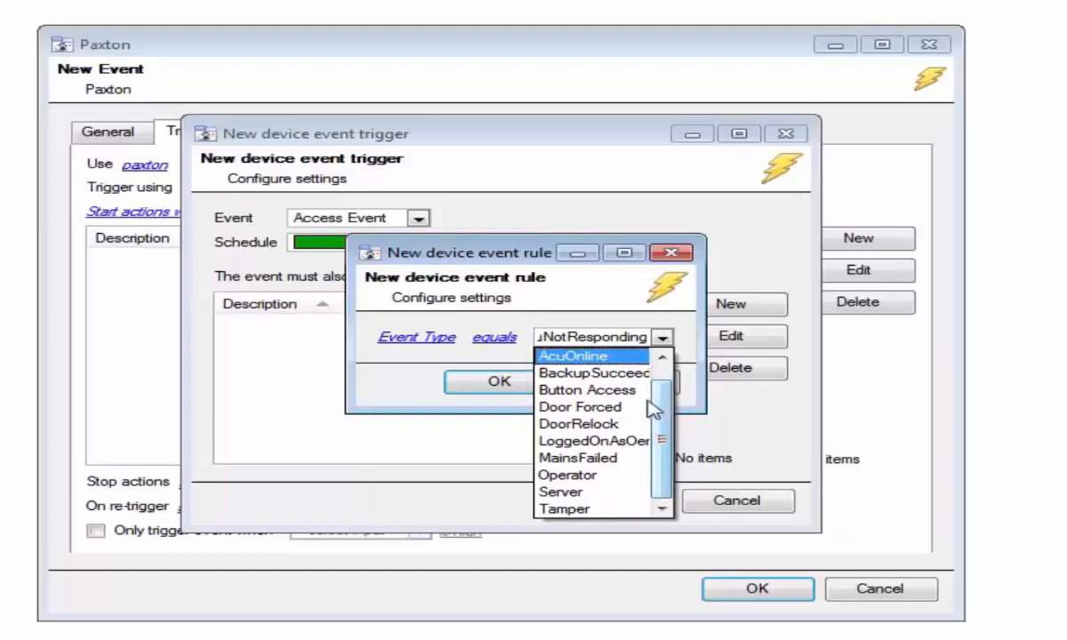
click(636, 407)
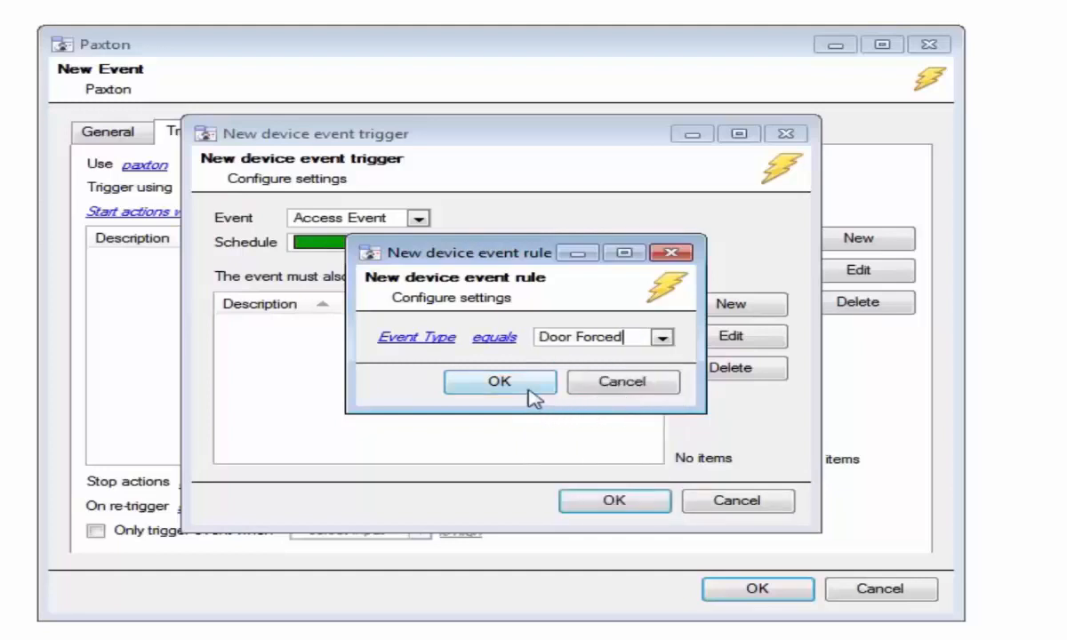
Step: Confirm the Door Forced constraint and the Access Event trigger
click(409, 340)
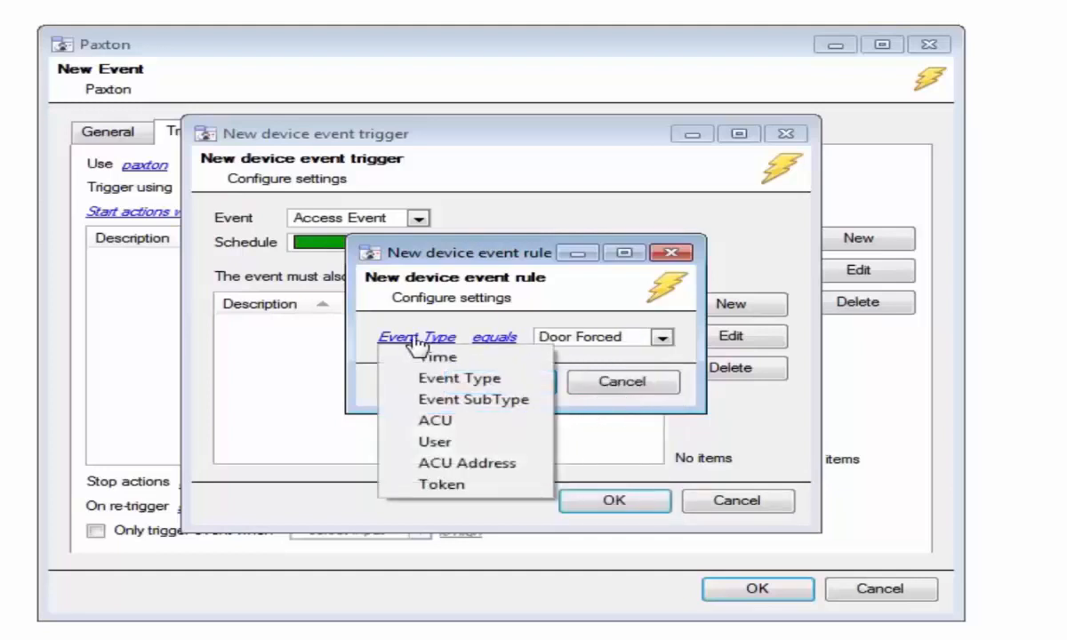
click(626, 422)
click(503, 388)
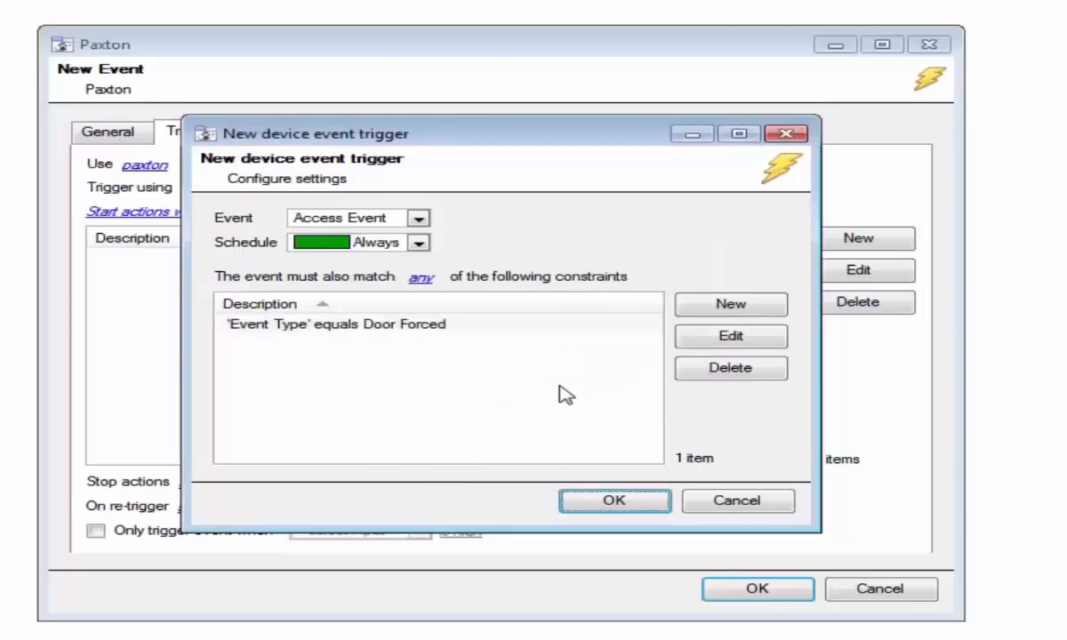
click(615, 500)
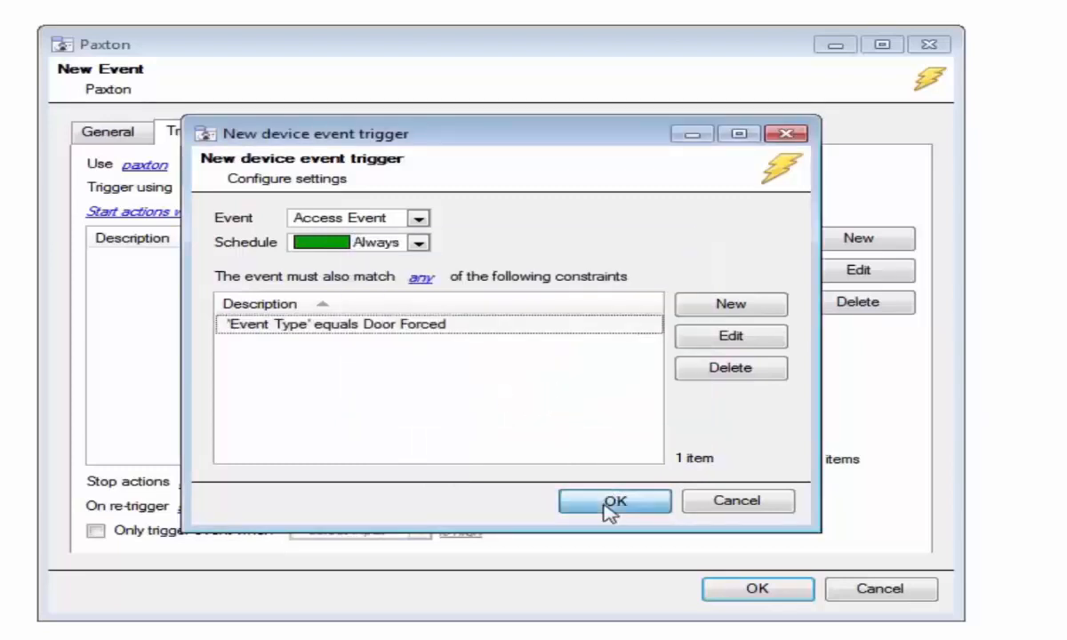
click(272, 140)
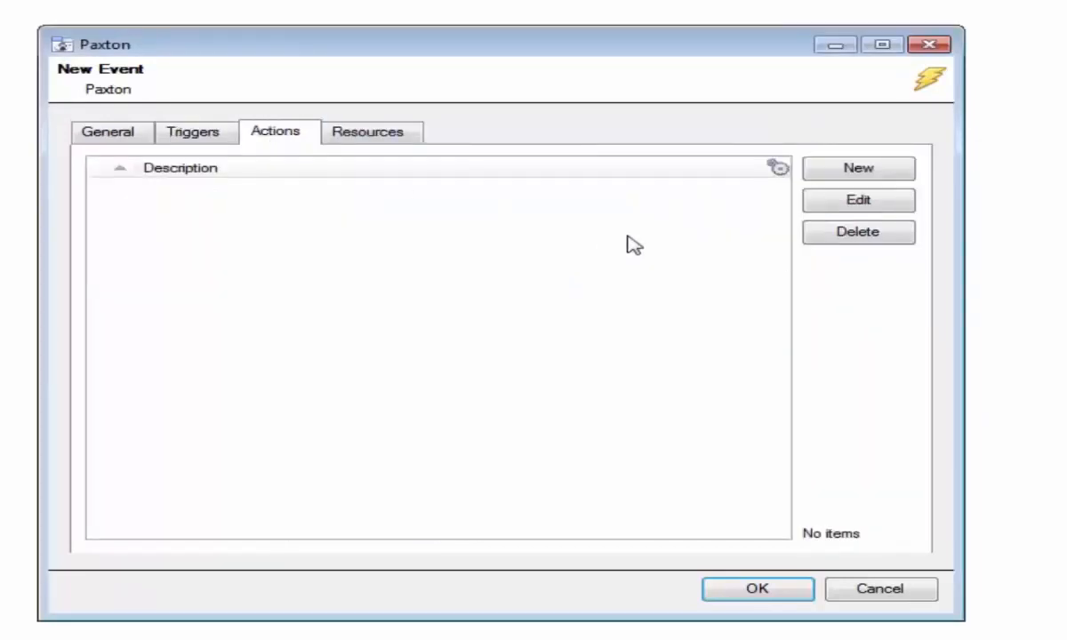
Step: Add a Record camera action for a period of 5 sec with 5 sec pre-events, then save the Paxton event
click(827, 172)
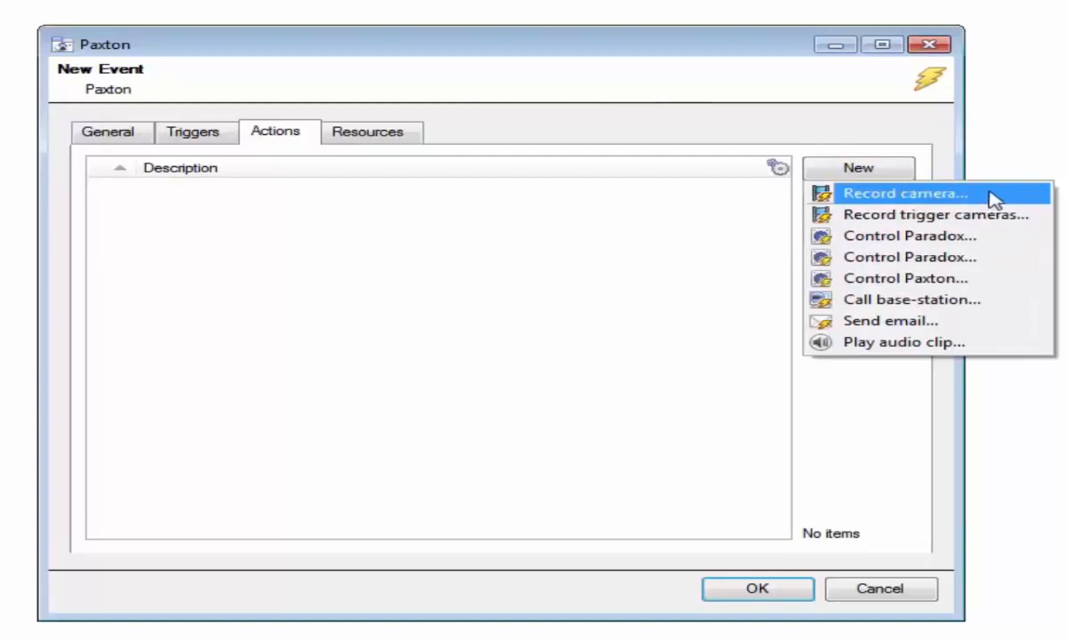
click(925, 193)
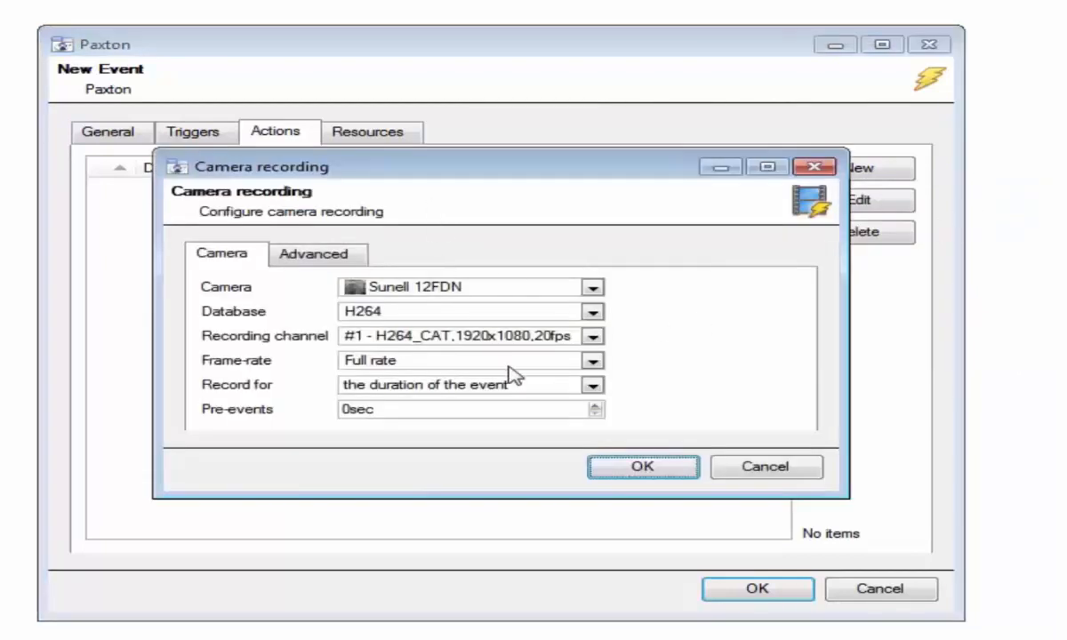
click(541, 384)
click(442, 422)
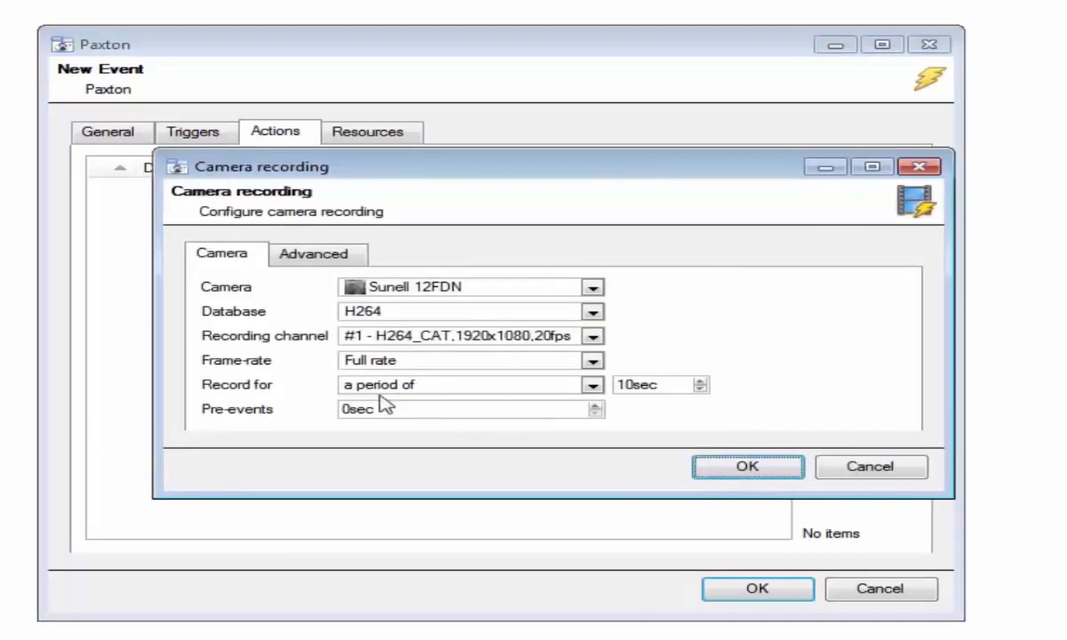
drag(627, 385, 593, 384)
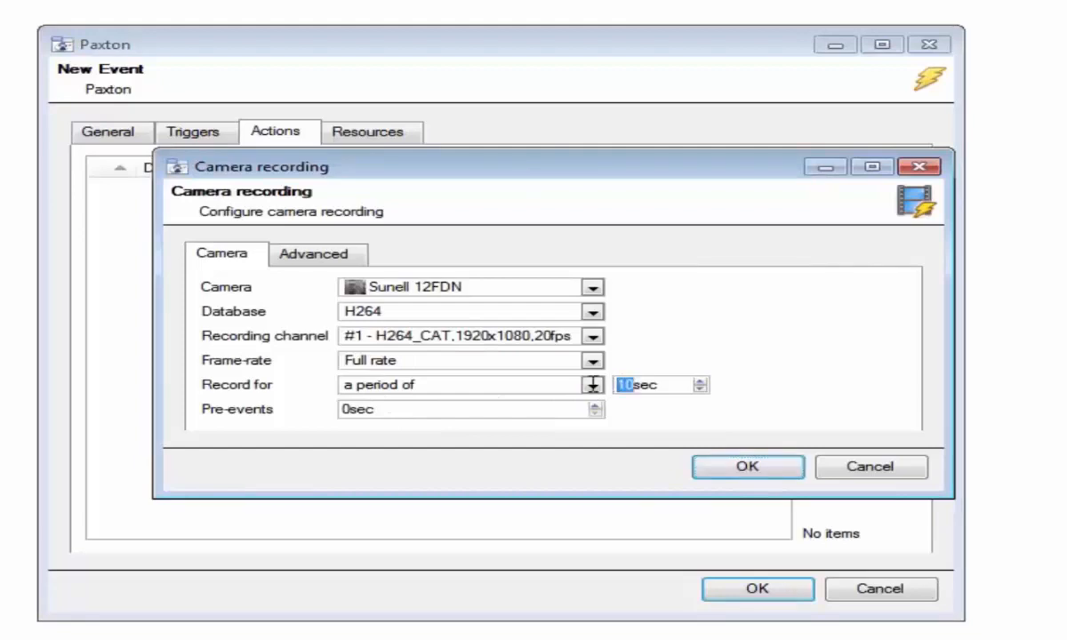
text(5)
click(345, 409)
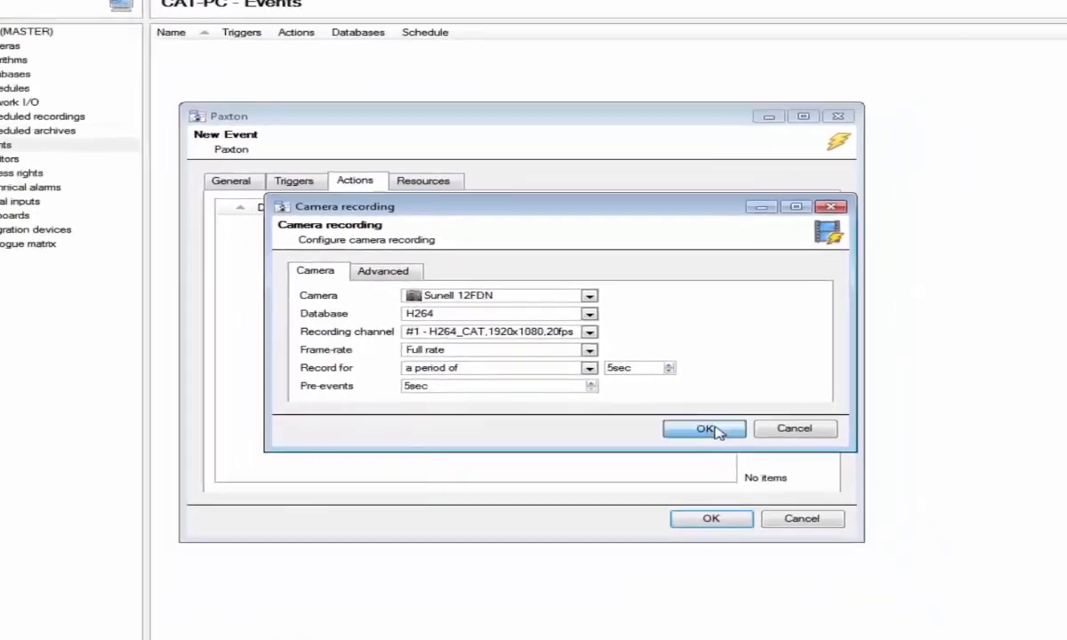
click(747, 466)
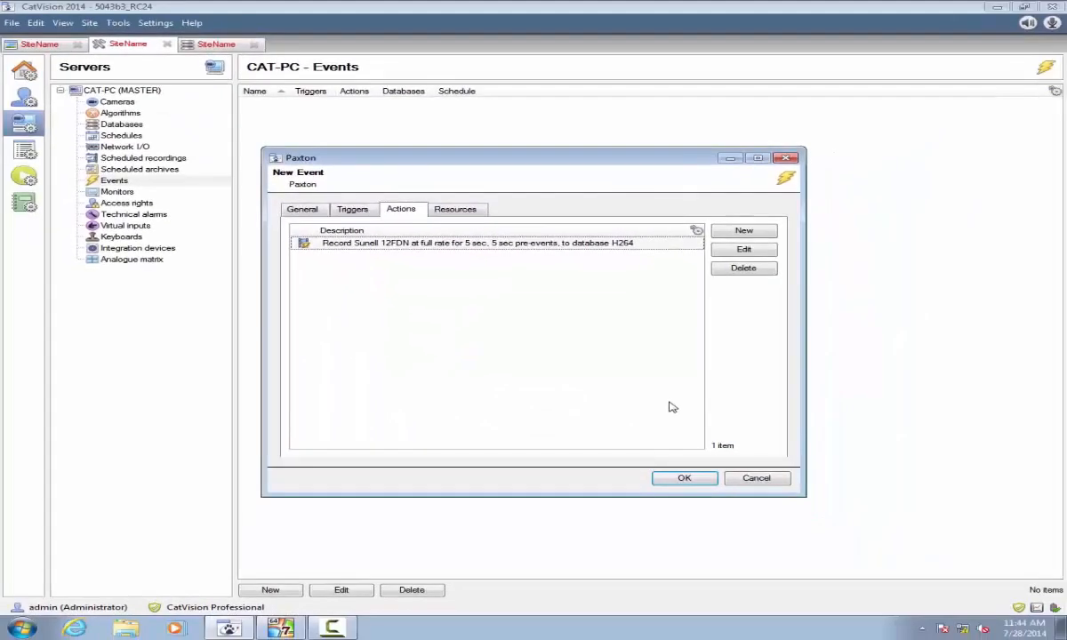
click(683, 478)
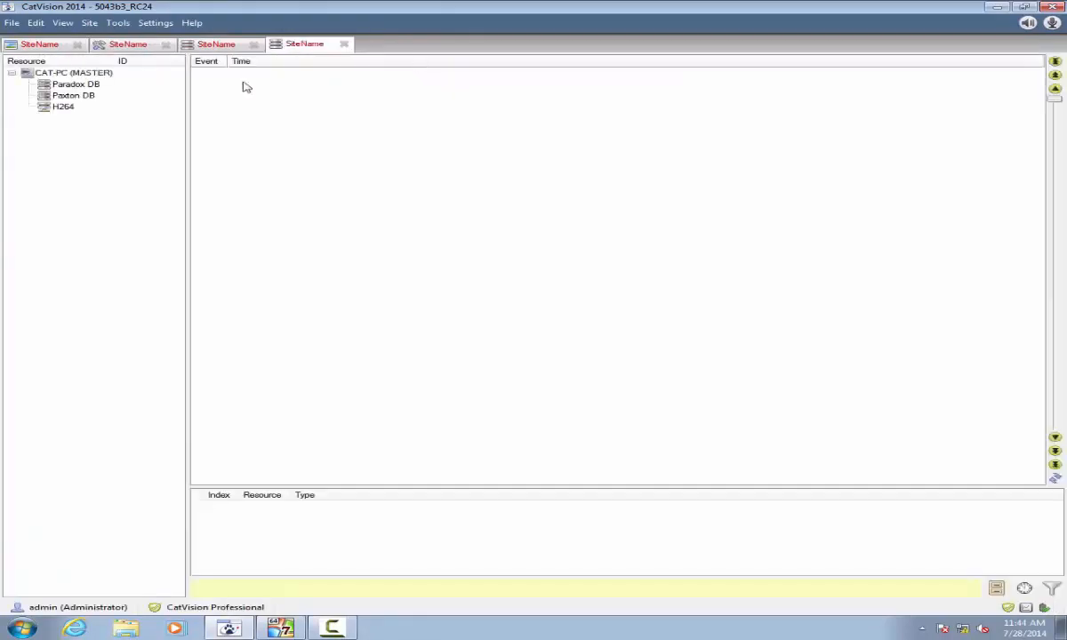
Step: Play the Paxton event footage from H264, then view the 11:44:19 Door Forced and DoorRelock entries in Access Events
click(68, 107)
click(233, 75)
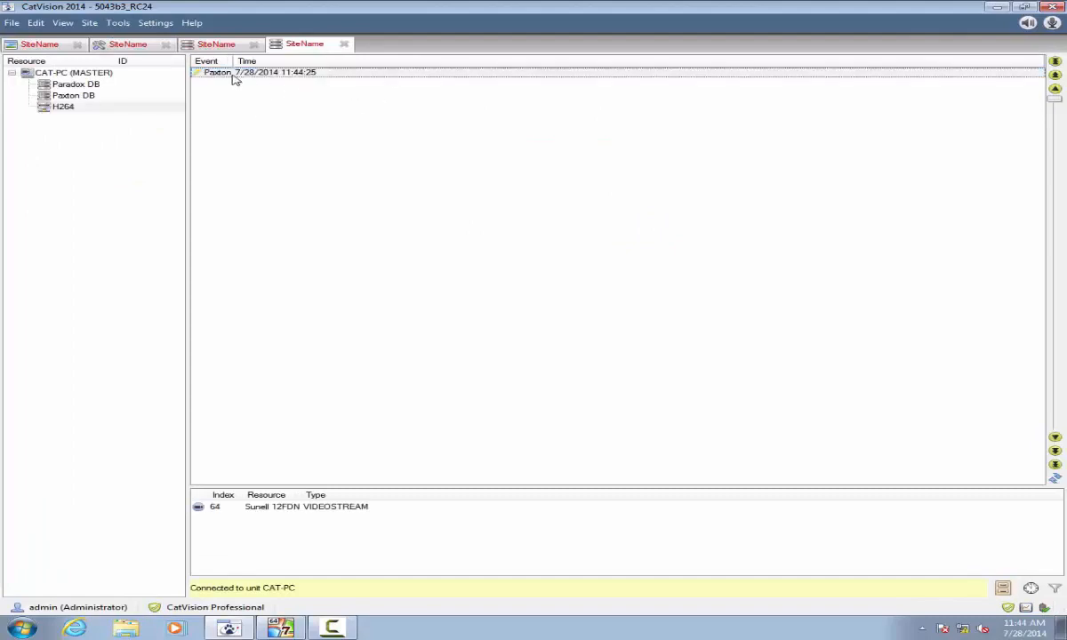
click(261, 74)
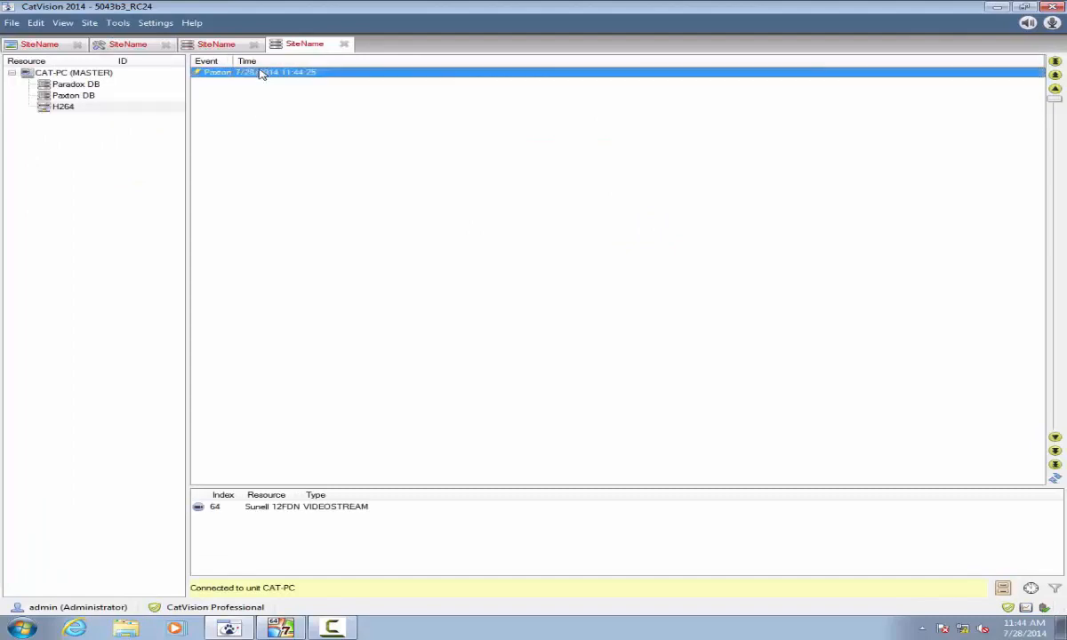
double_click(337, 75)
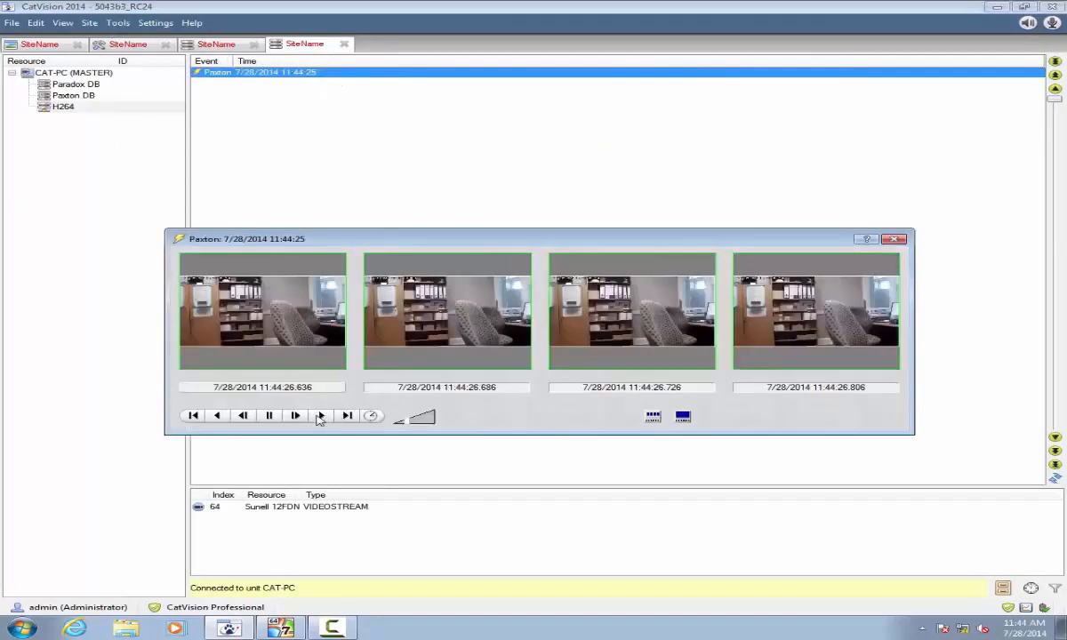
click(320, 415)
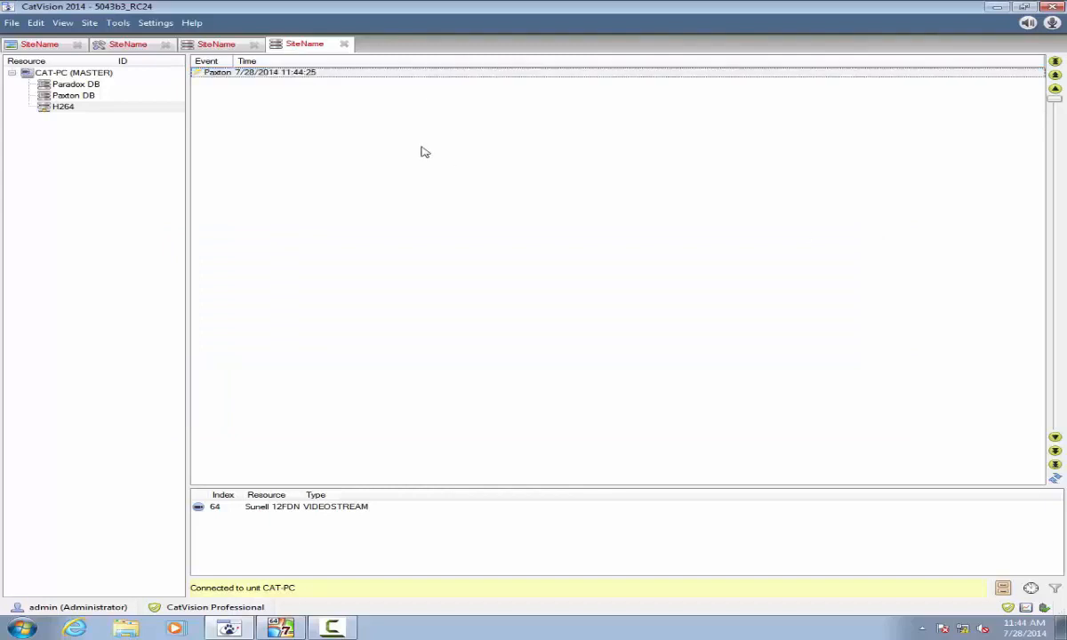
click(198, 44)
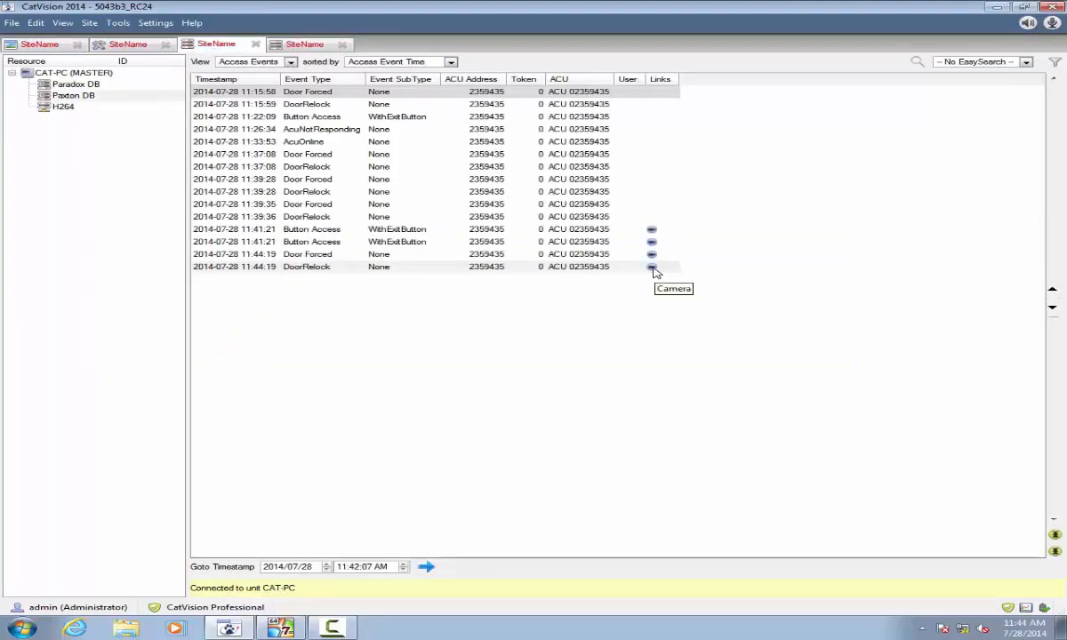
click(546, 295)
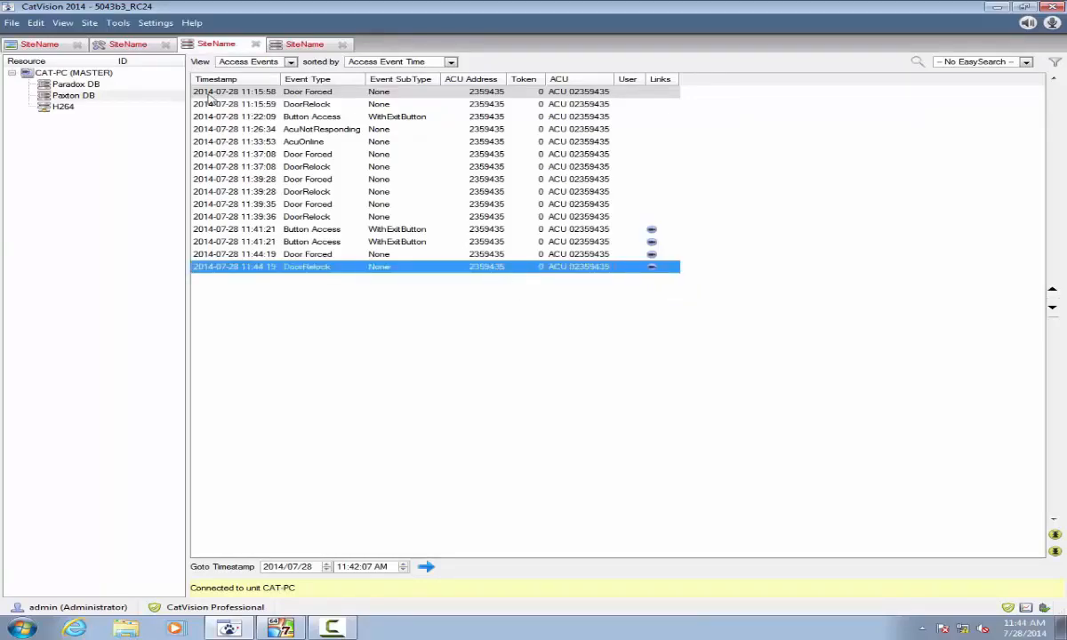